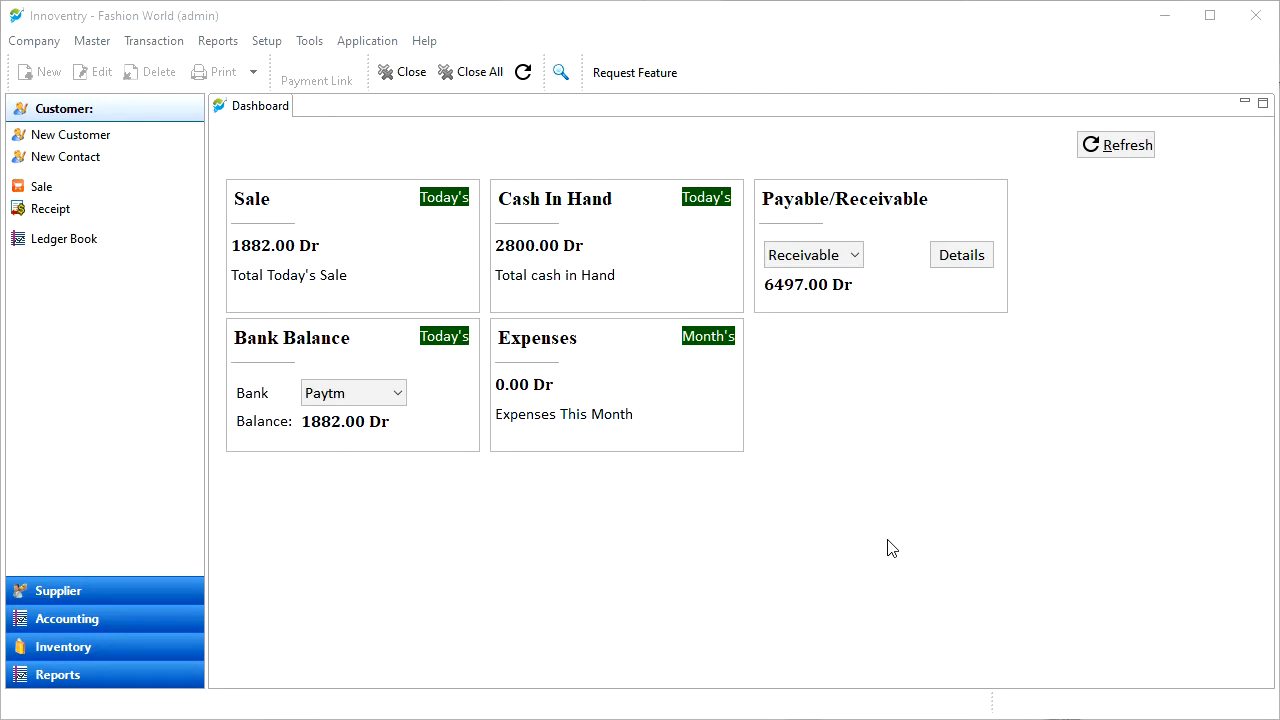
Open the voucher configuration and select the numbering entry of the Bill of Supply(SALE) voucher.
{"action": "left_click", "coordinate": [268, 41]}
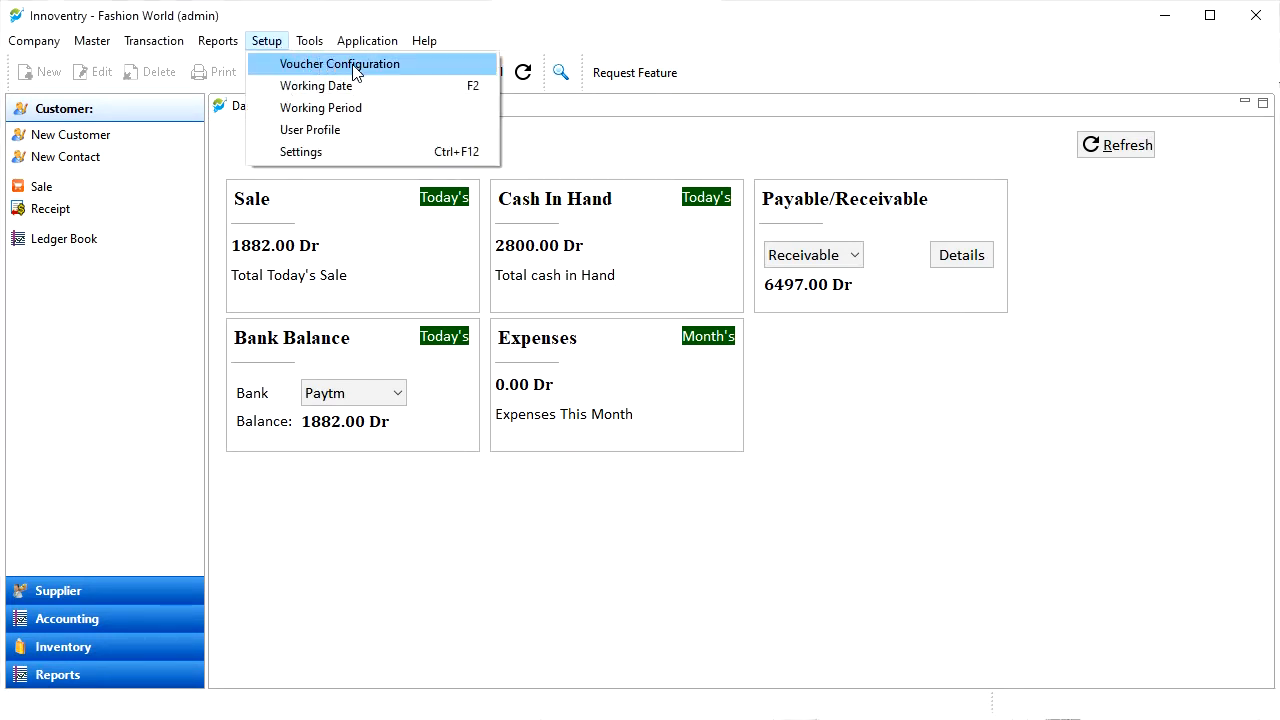
{"action": "left_click", "coordinate": [436, 63]}
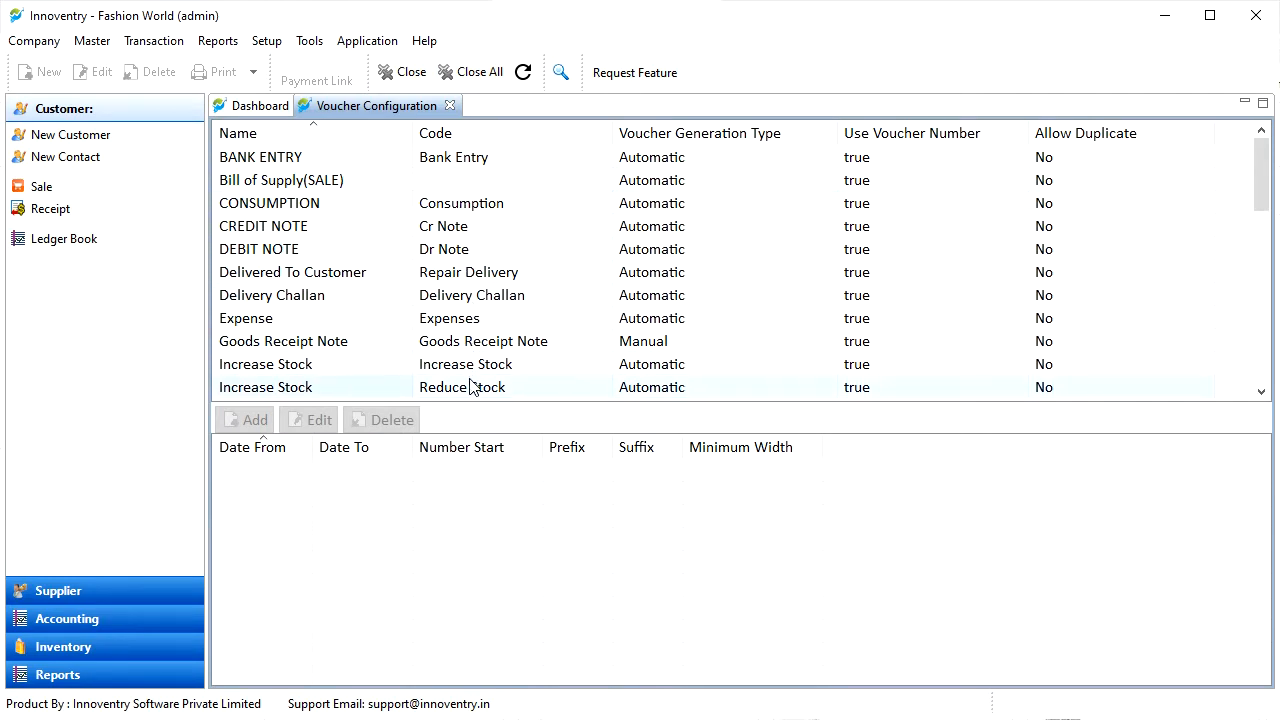
{"action": "scroll", "coordinate": [474, 280], "scroll_direction": "down", "scroll_amount": 4}
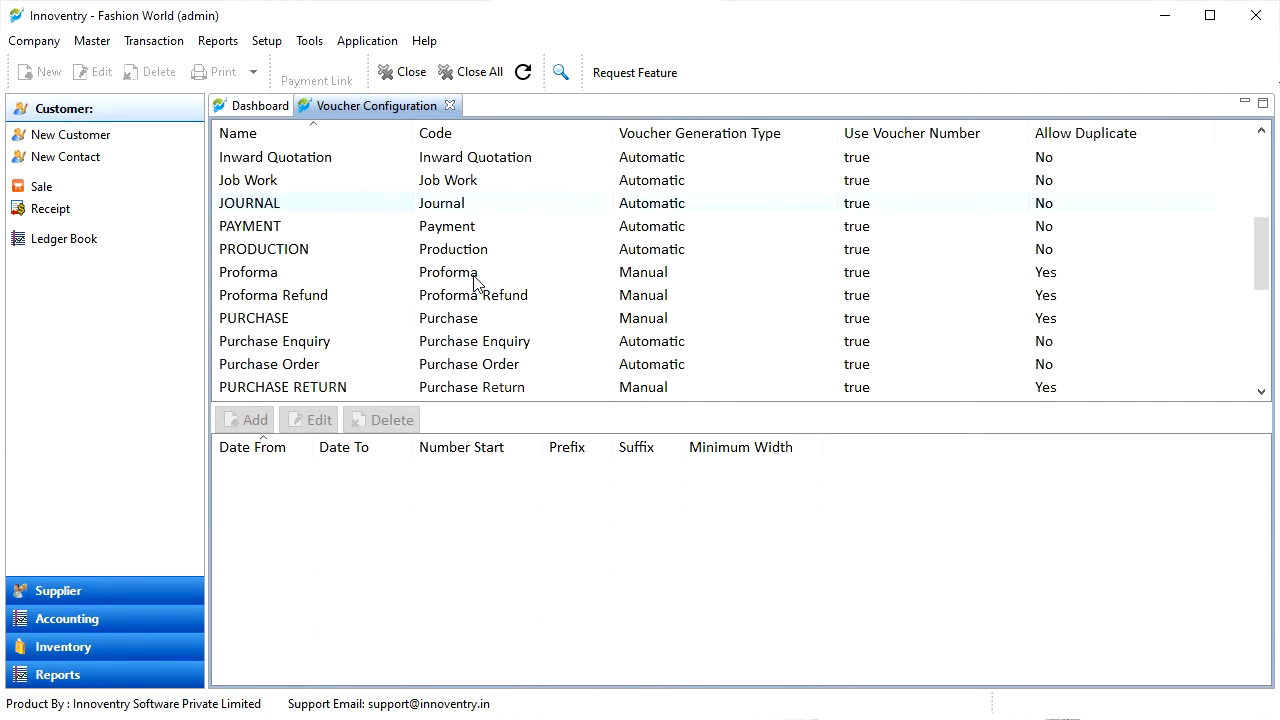
{"action": "scroll", "coordinate": [476, 283], "scroll_direction": "down", "scroll_amount": 4}
{"action": "scroll", "coordinate": [476, 286], "scroll_direction": "up", "scroll_amount": 2}
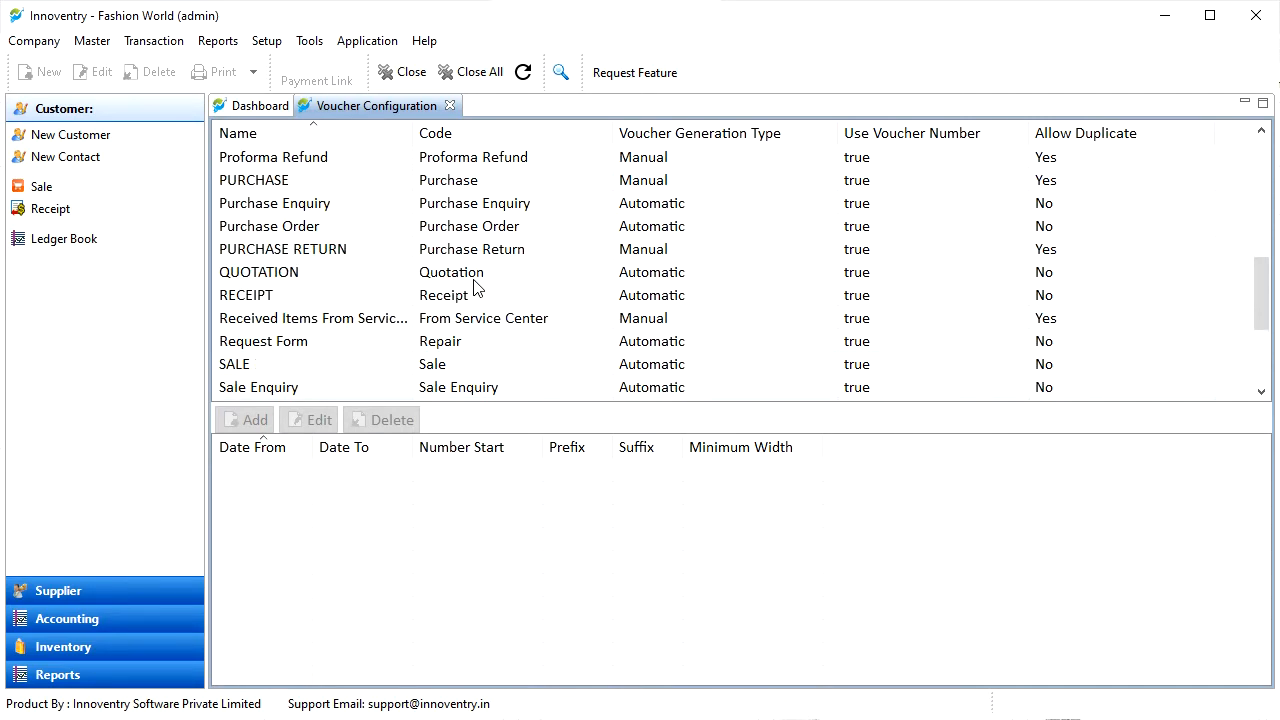
{"action": "scroll", "coordinate": [476, 287], "scroll_direction": "up", "scroll_amount": 6}
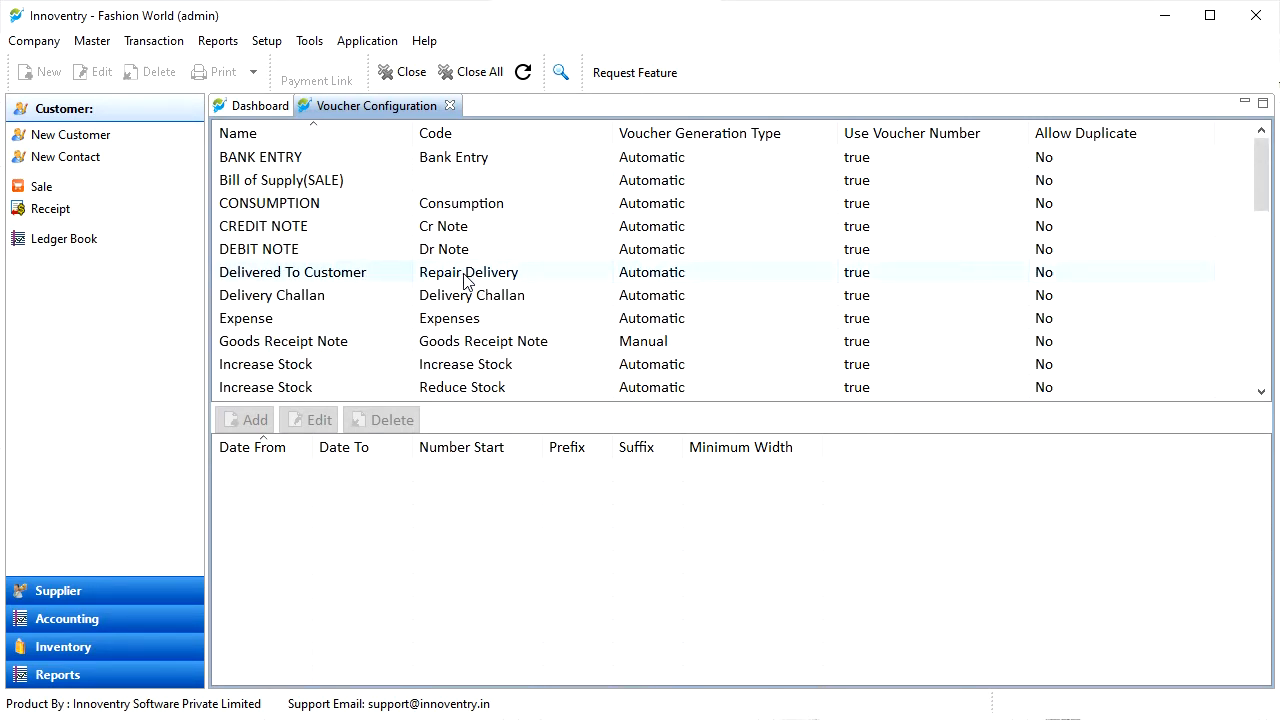
{"action": "left_click", "coordinate": [443, 183]}
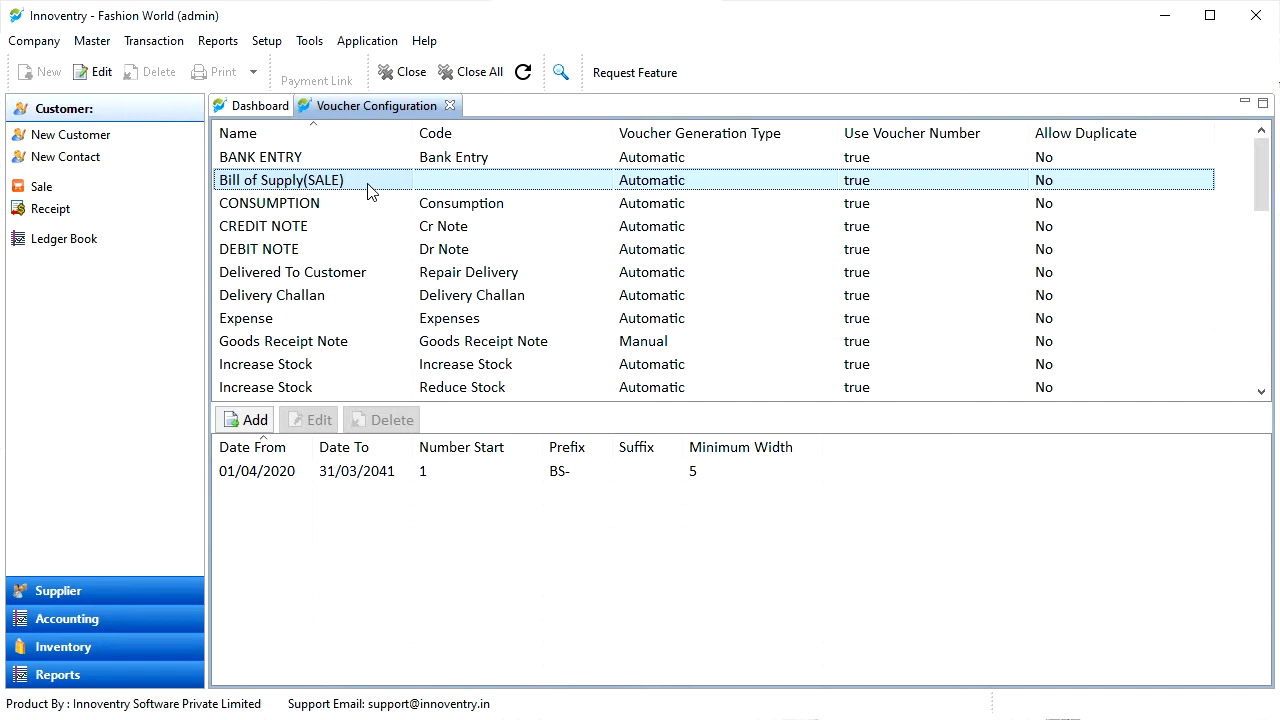
{"action": "scroll", "coordinate": [391, 349], "scroll_direction": "down", "scroll_amount": 5}
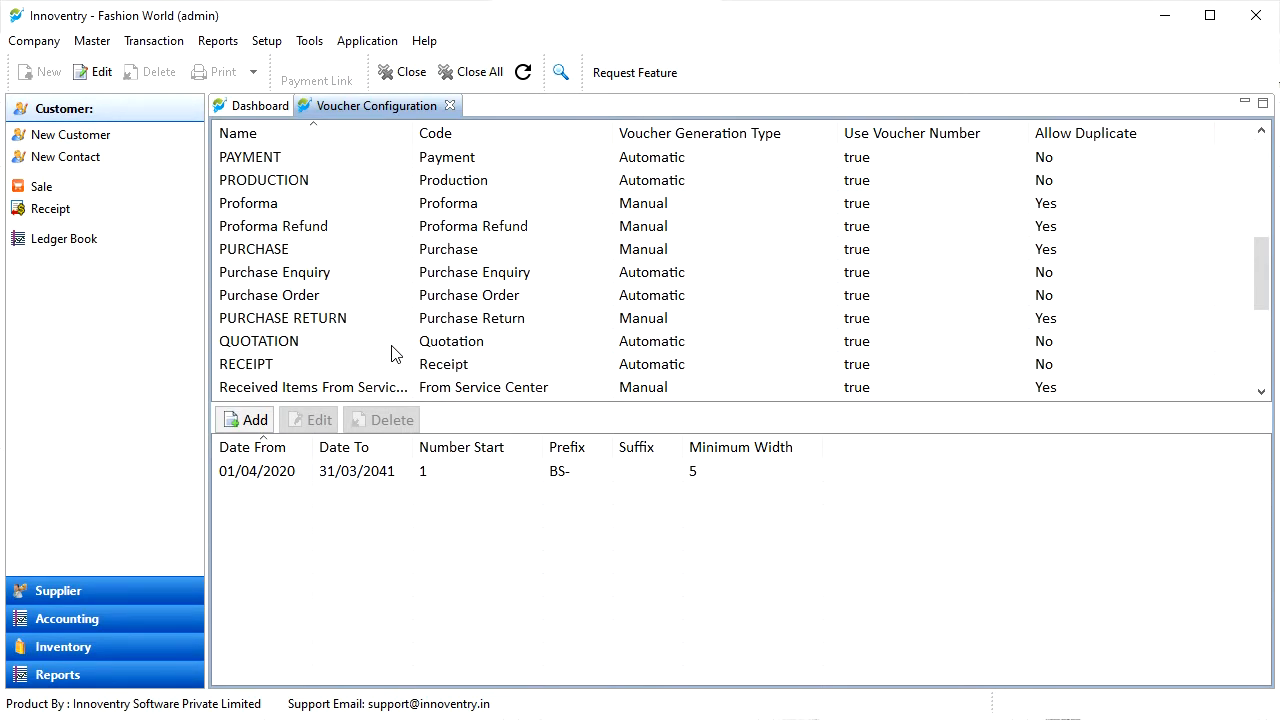
{"action": "scroll", "coordinate": [391, 349], "scroll_direction": "up", "scroll_amount": 5}
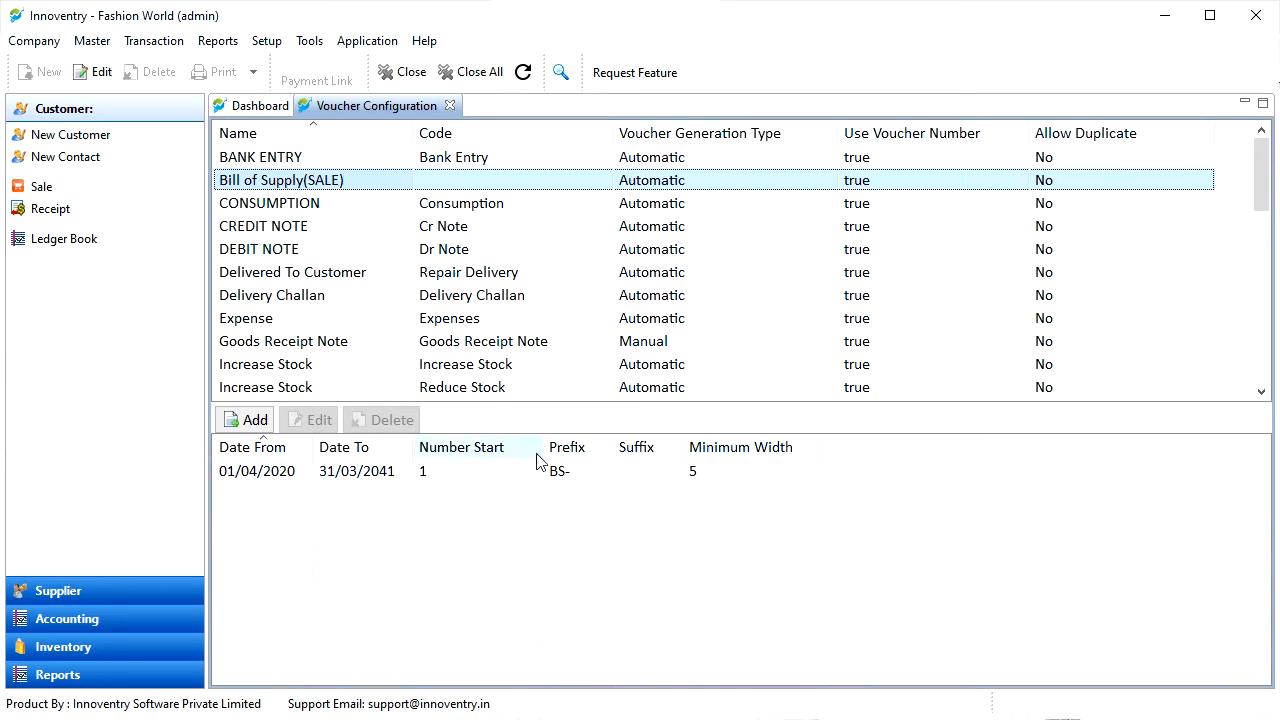
{"action": "left_click", "coordinate": [405, 475]}
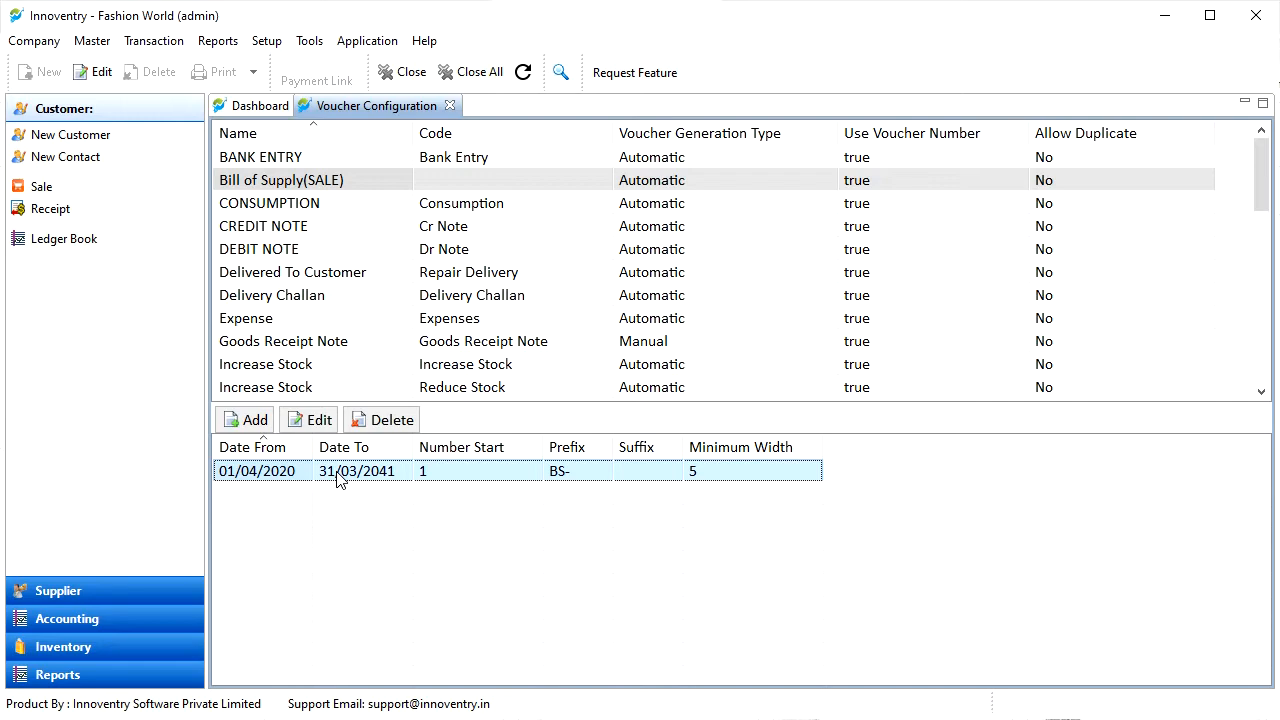
Check the voucher numbers of Bill of Supply and Tax Invoice in a new sale, and close it without saving.
{"action": "key", "text": "F8"}
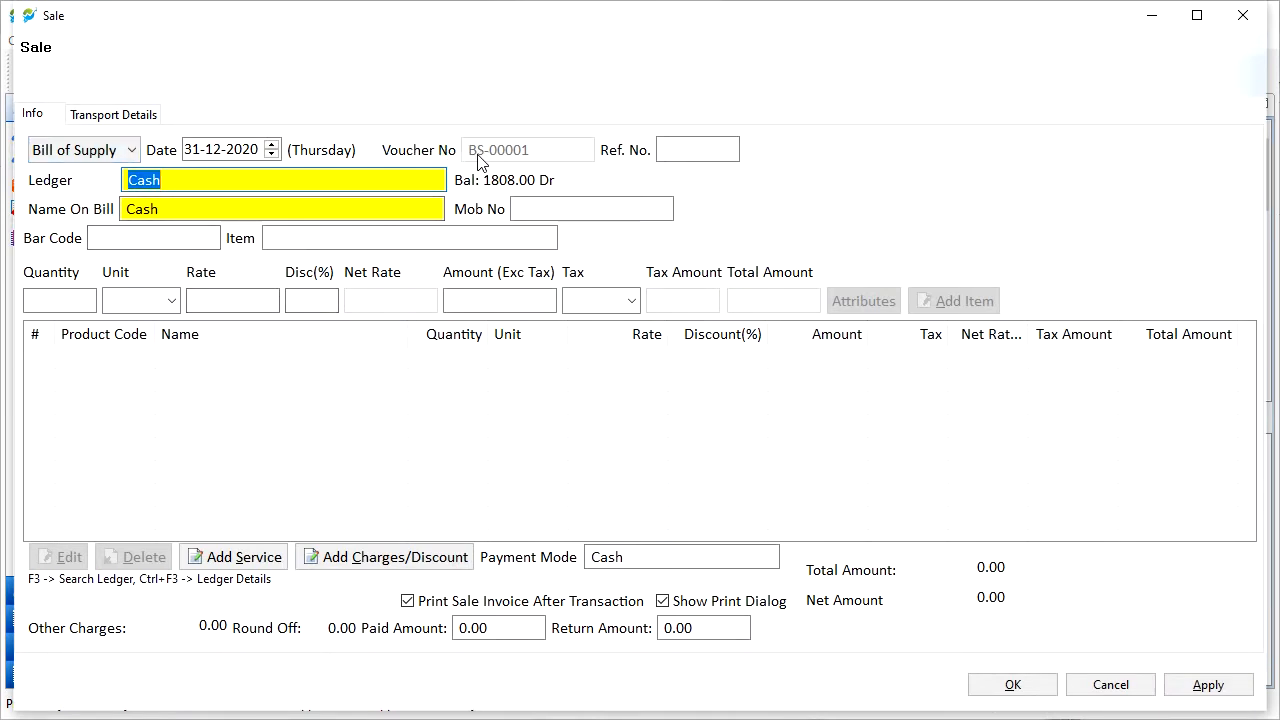
{"action": "left_click", "coordinate": [85, 150]}
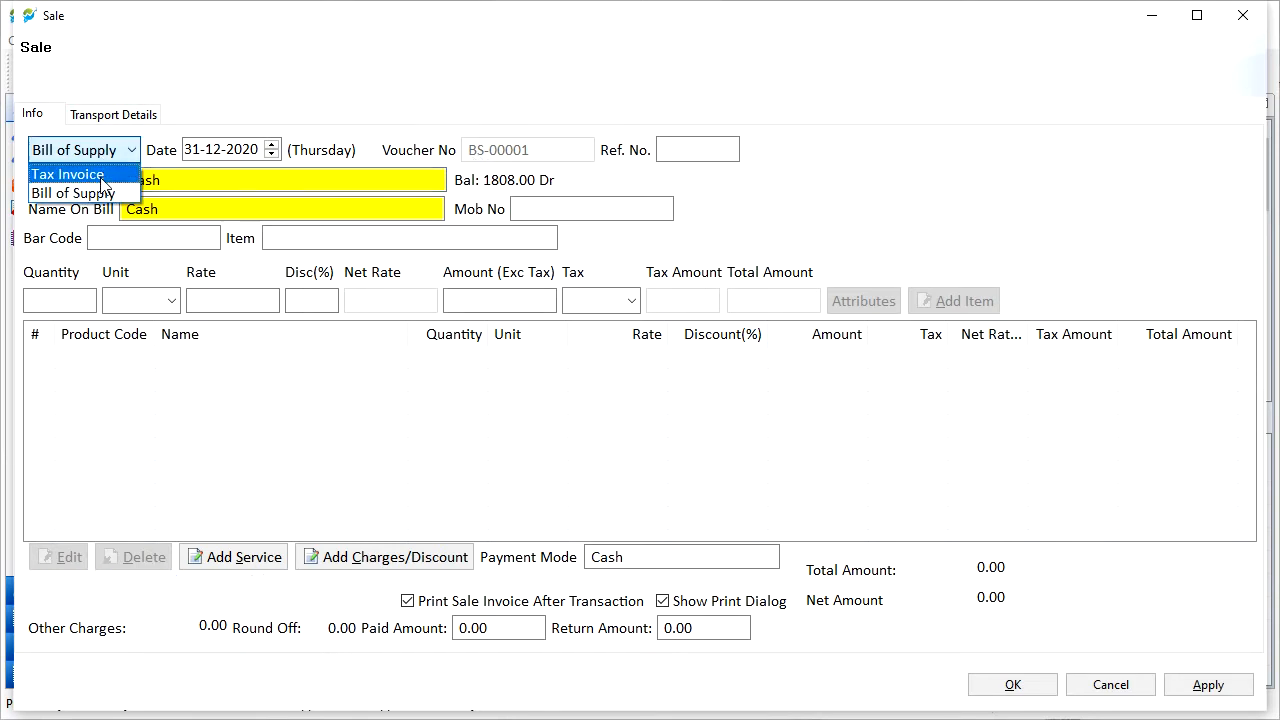
{"action": "left_click", "coordinate": [100, 172]}
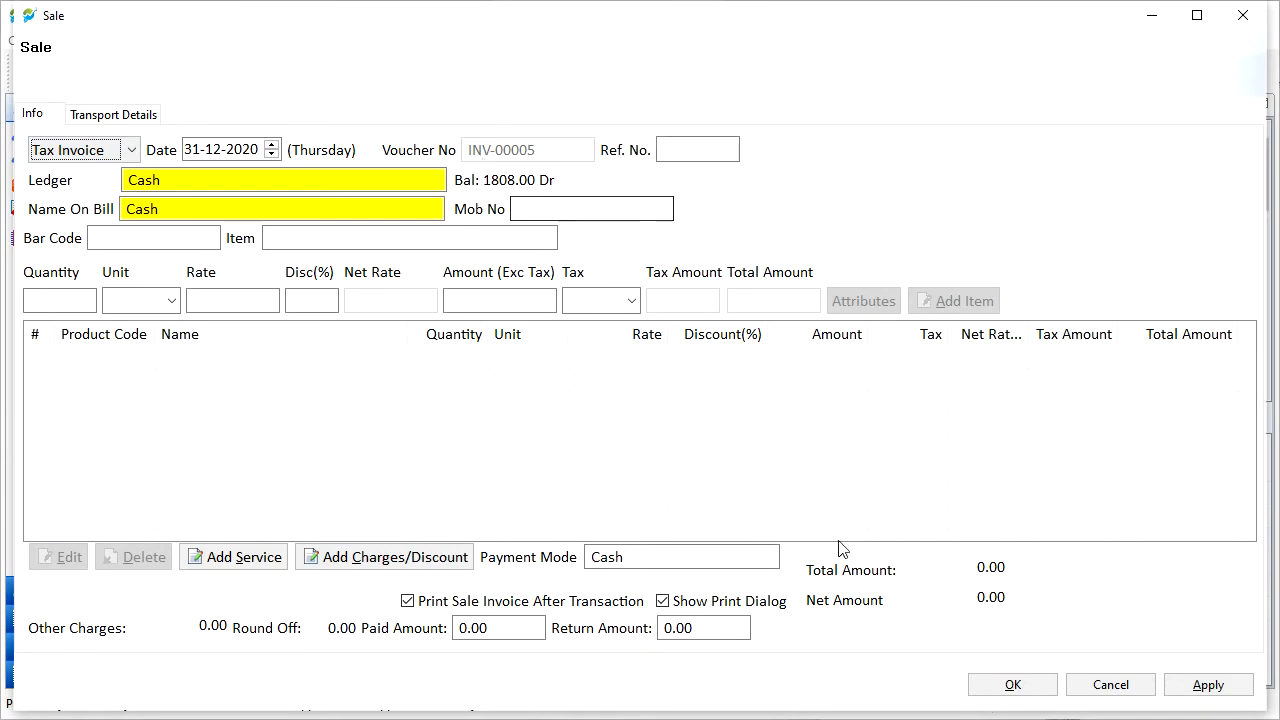
{"action": "left_click", "coordinate": [1242, 15]}
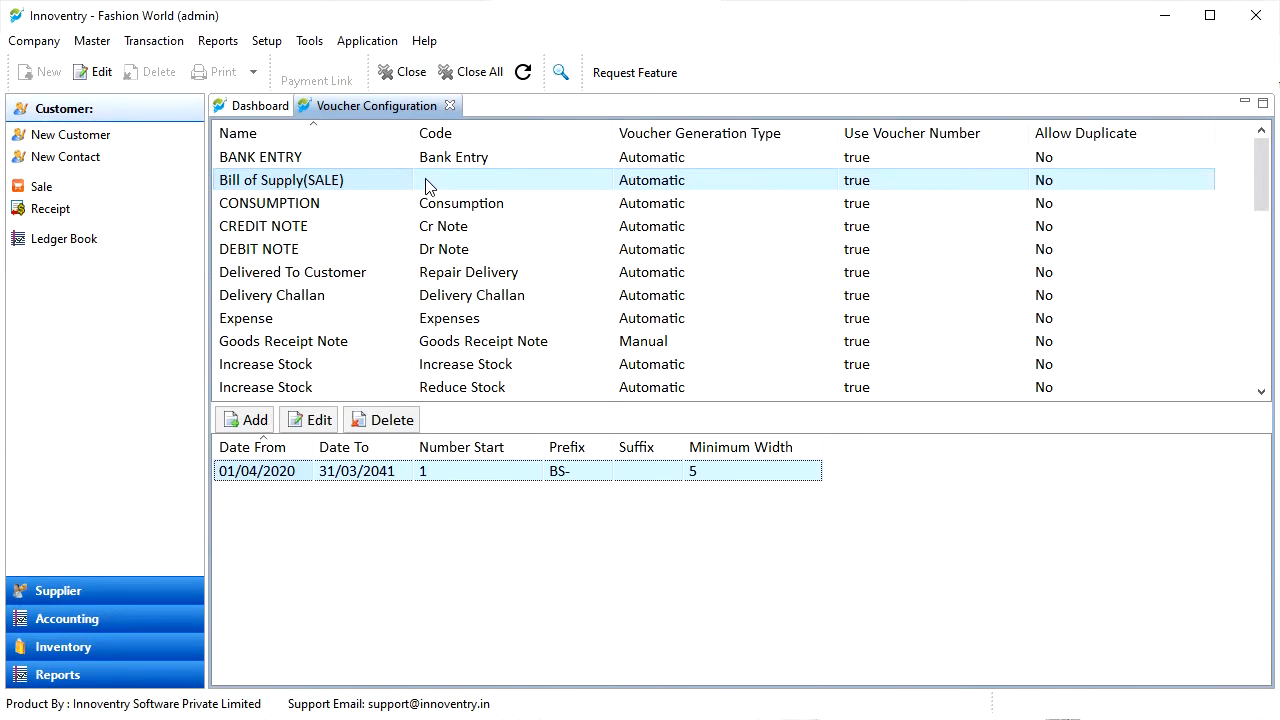
Edit the Bill of Supply(SALE) numbering entry with a date range from 01-04-2020 to 31-03-2041.
{"action": "left_click", "coordinate": [319, 421]}
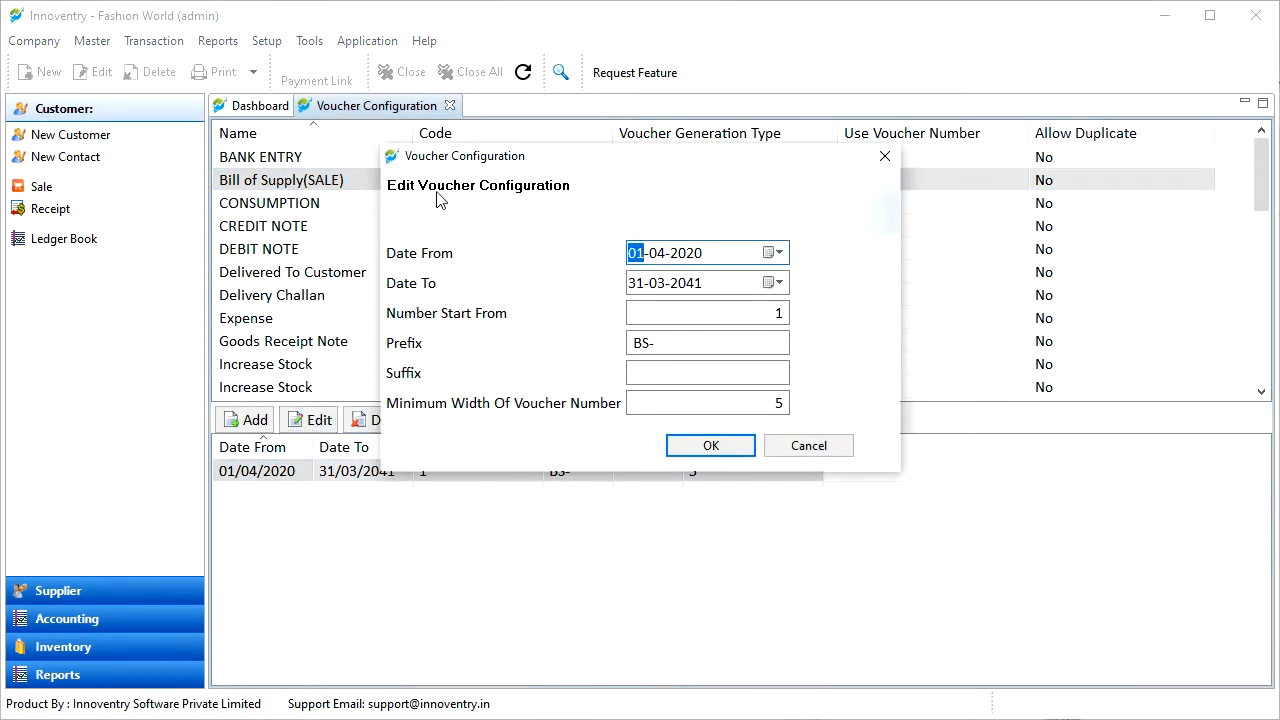
{"action": "left_click", "coordinate": [779, 254]}
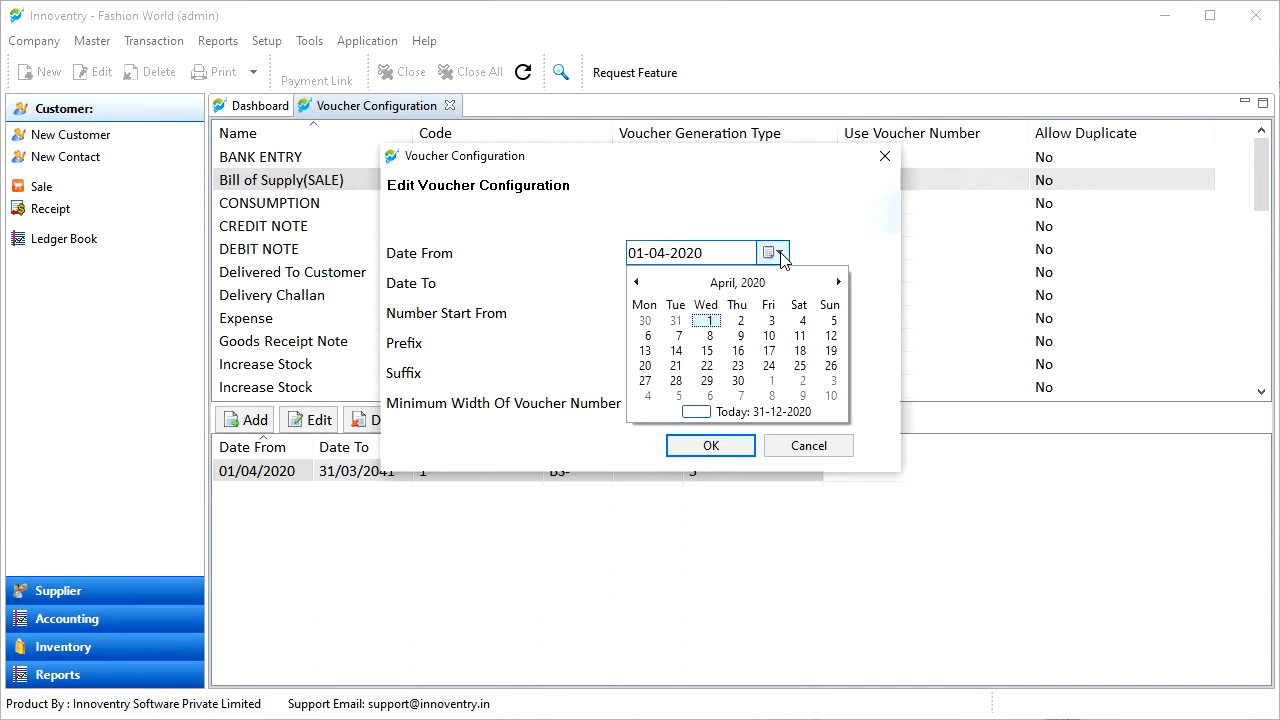
{"action": "left_click", "coordinate": [707, 322]}
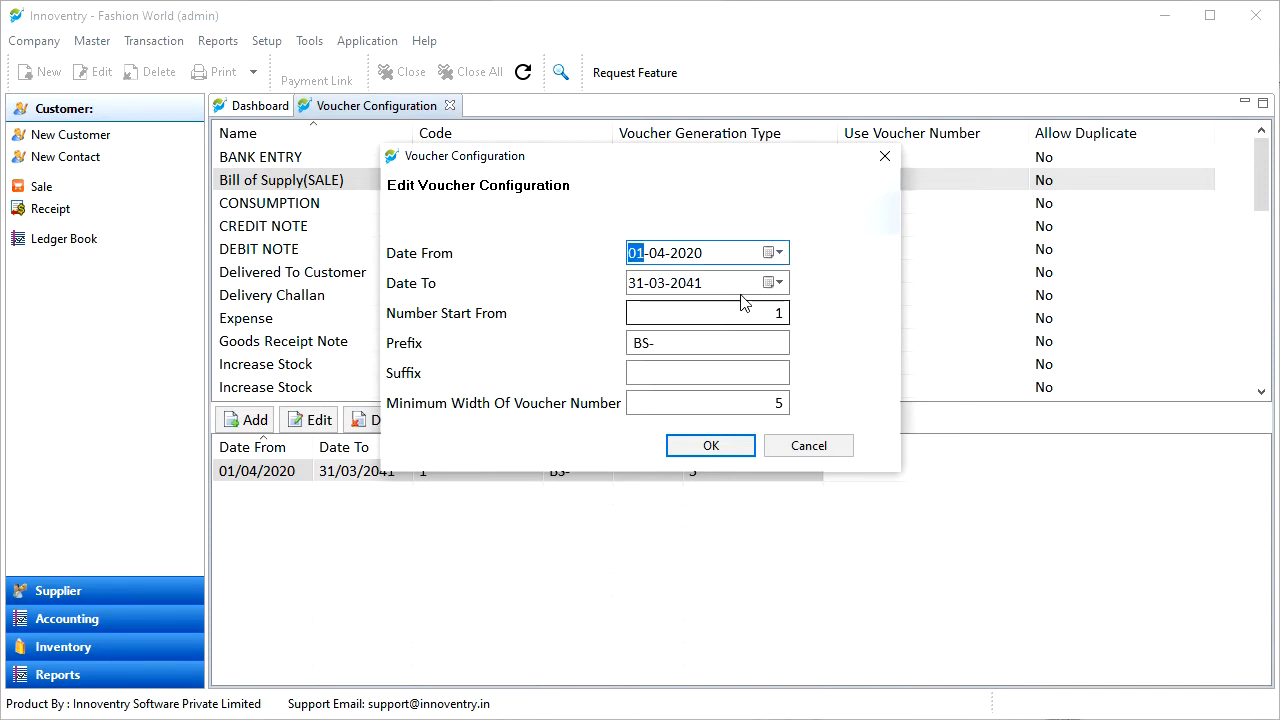
{"action": "left_click", "coordinate": [777, 283]}
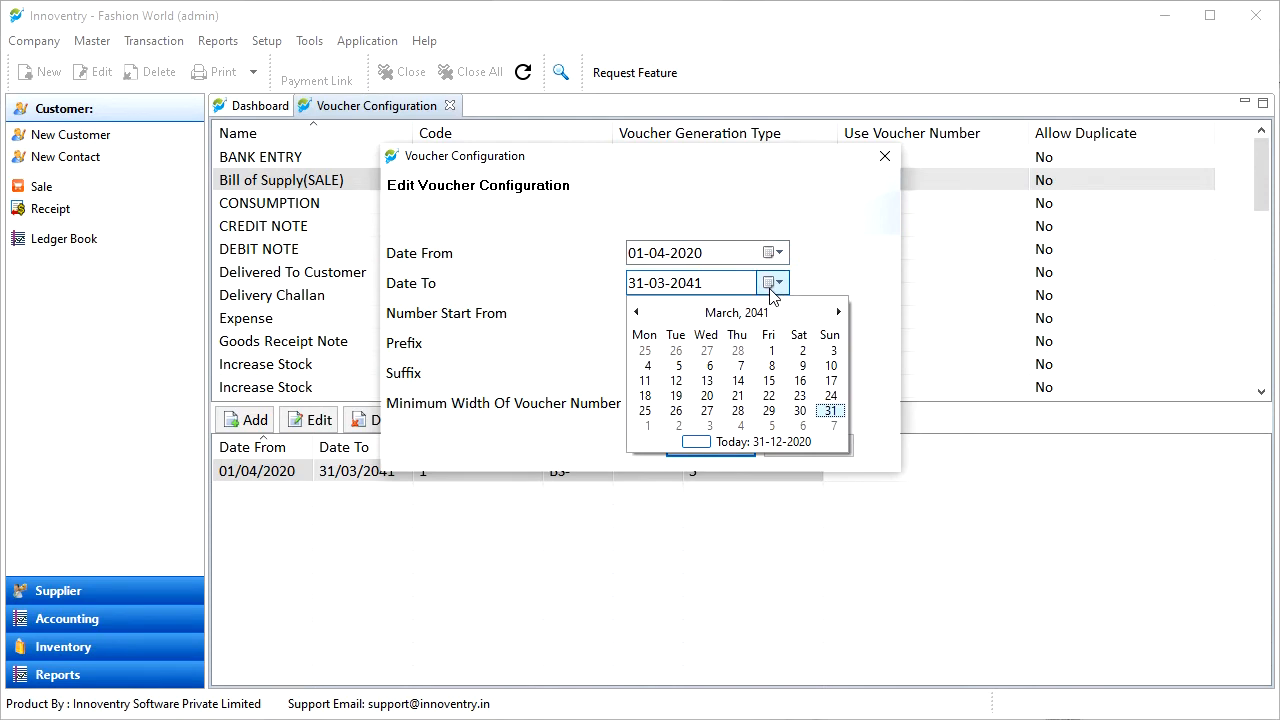
{"action": "left_click", "coordinate": [831, 411]}
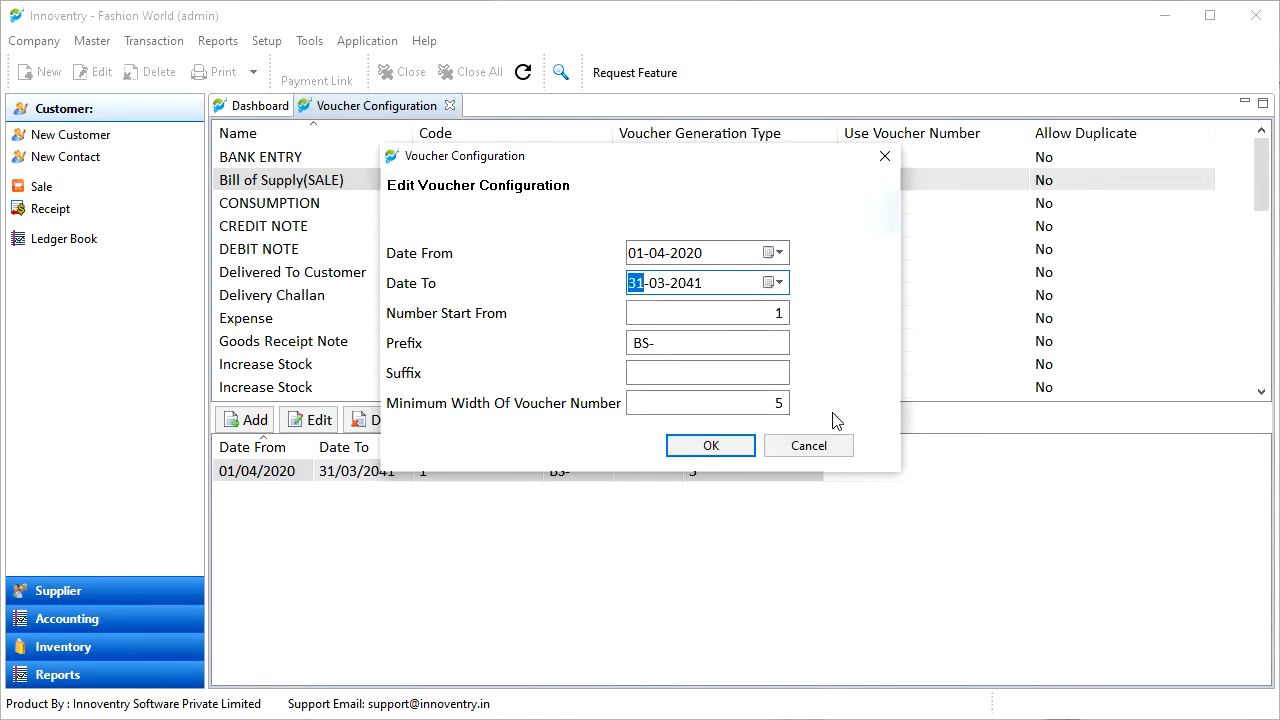
Set the entry's starting number to 101, prefix to BoS- and minimum voucher number width to 6, and save it.
{"action": "double_click", "coordinate": [783, 313]}
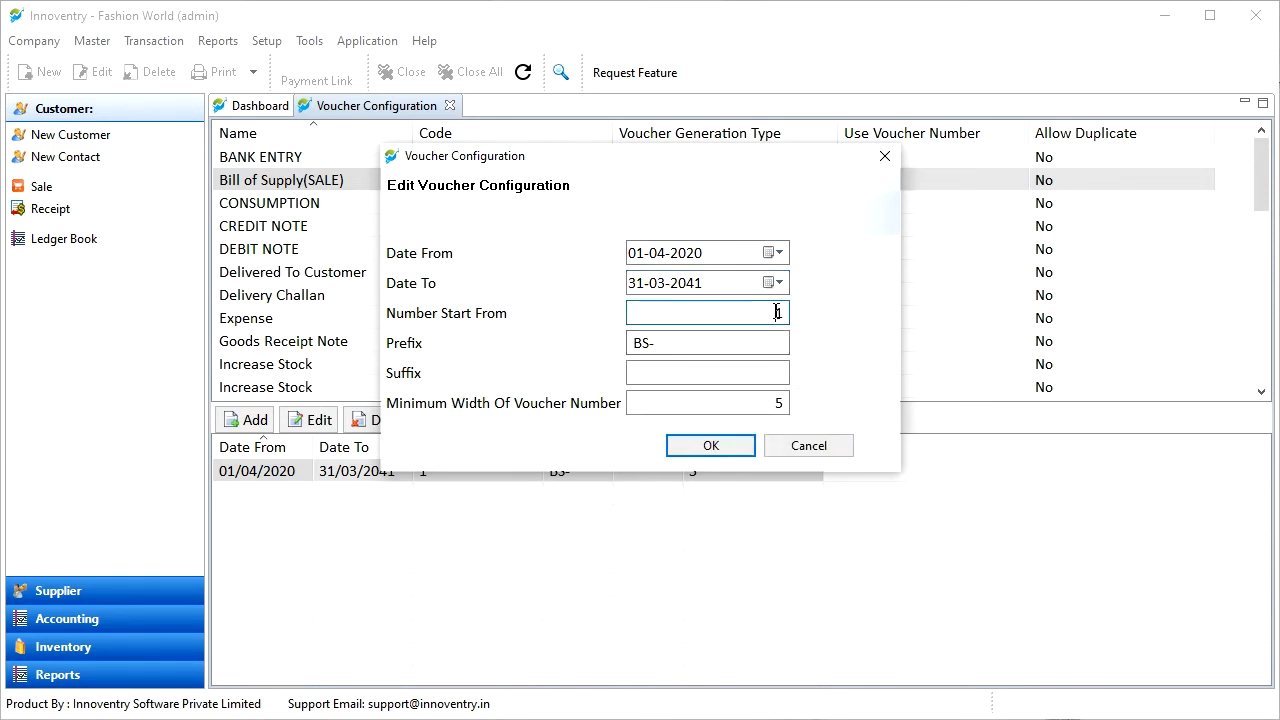
{"action": "type", "text": "101"}
{"action": "left_click", "coordinate": [641, 343]}
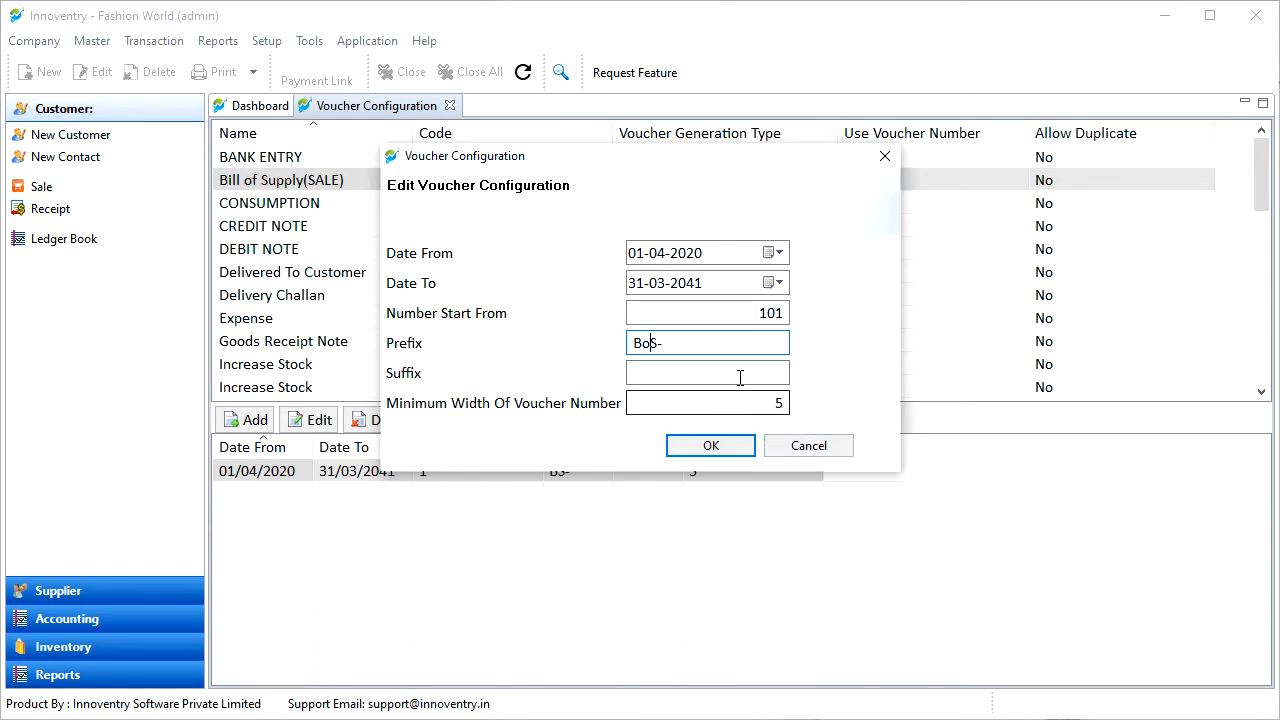
{"action": "left_click", "coordinate": [643, 372]}
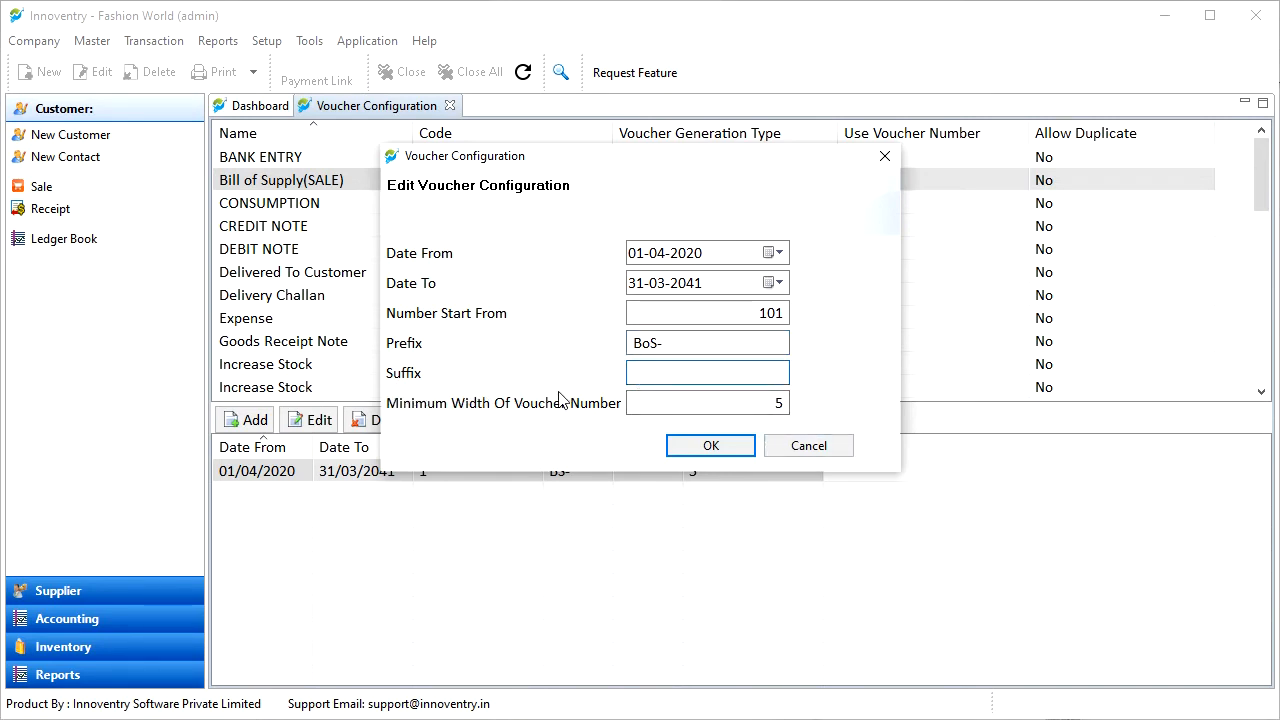
{"action": "left_click", "coordinate": [783, 404]}
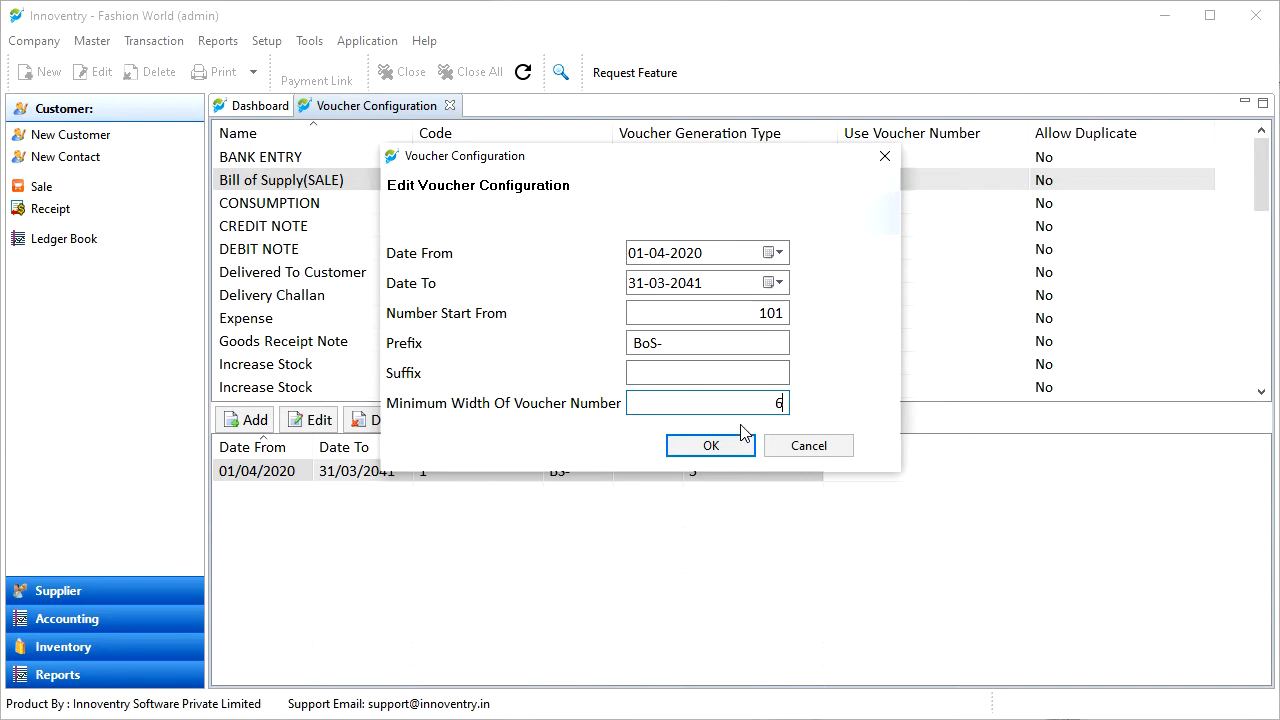
{"action": "left_click", "coordinate": [739, 452]}
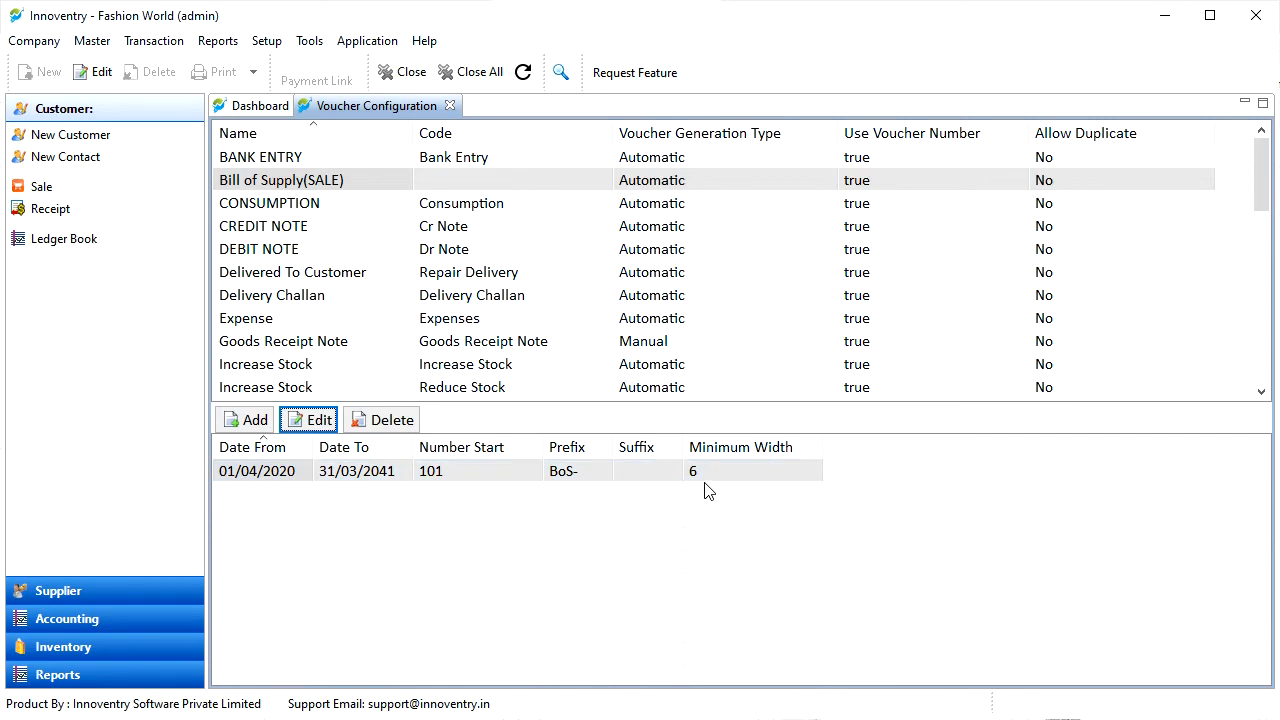
{"action": "left_click", "coordinate": [256, 424]}
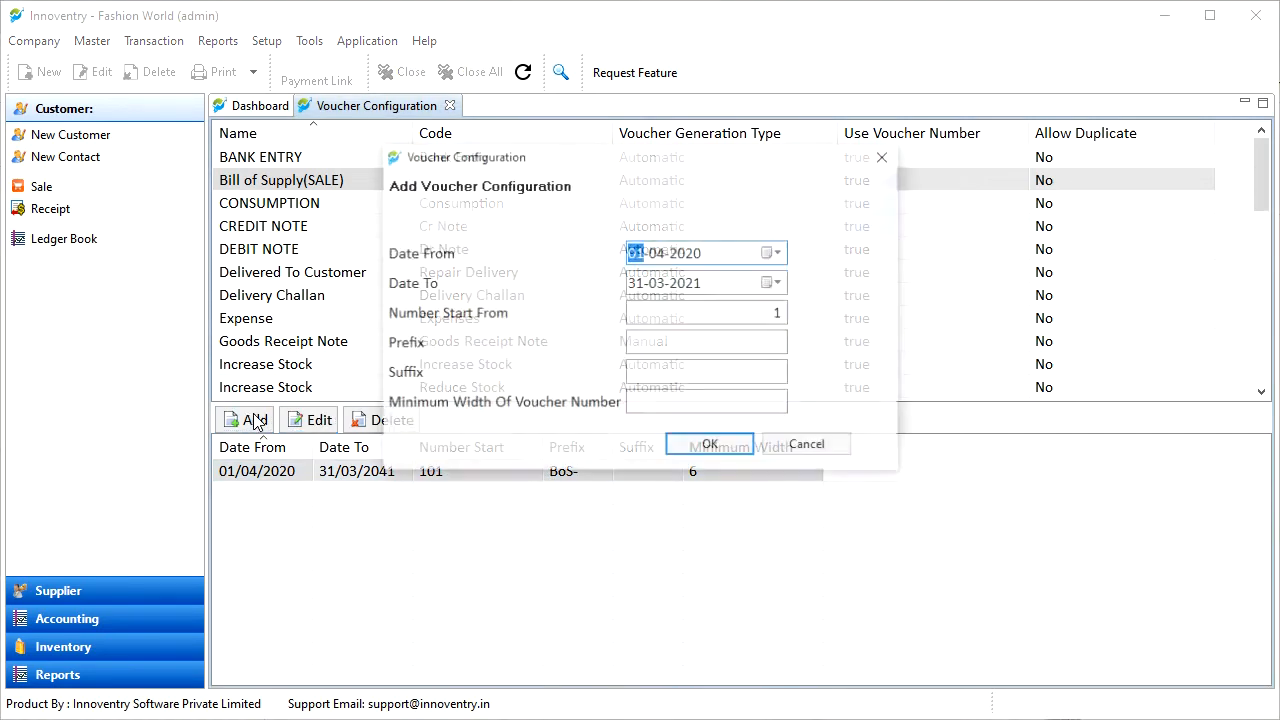
{"action": "left_click", "coordinate": [773, 254]}
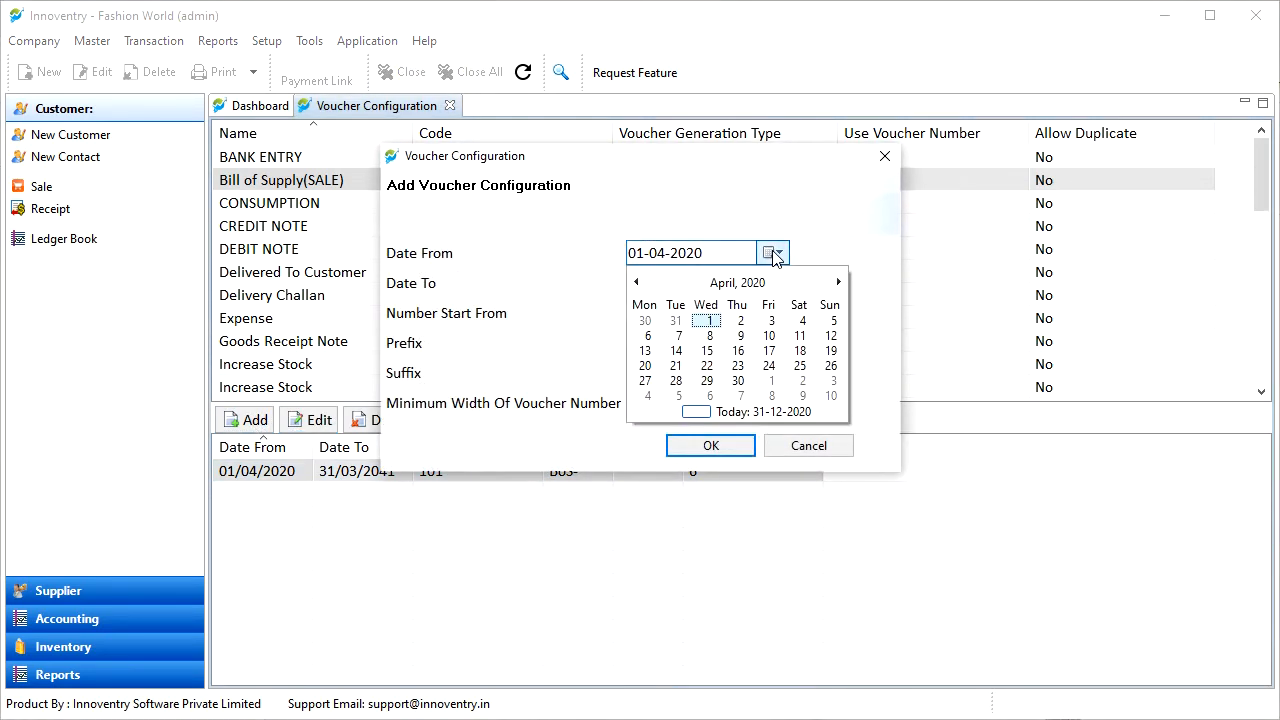
{"action": "left_click", "coordinate": [838, 282]}
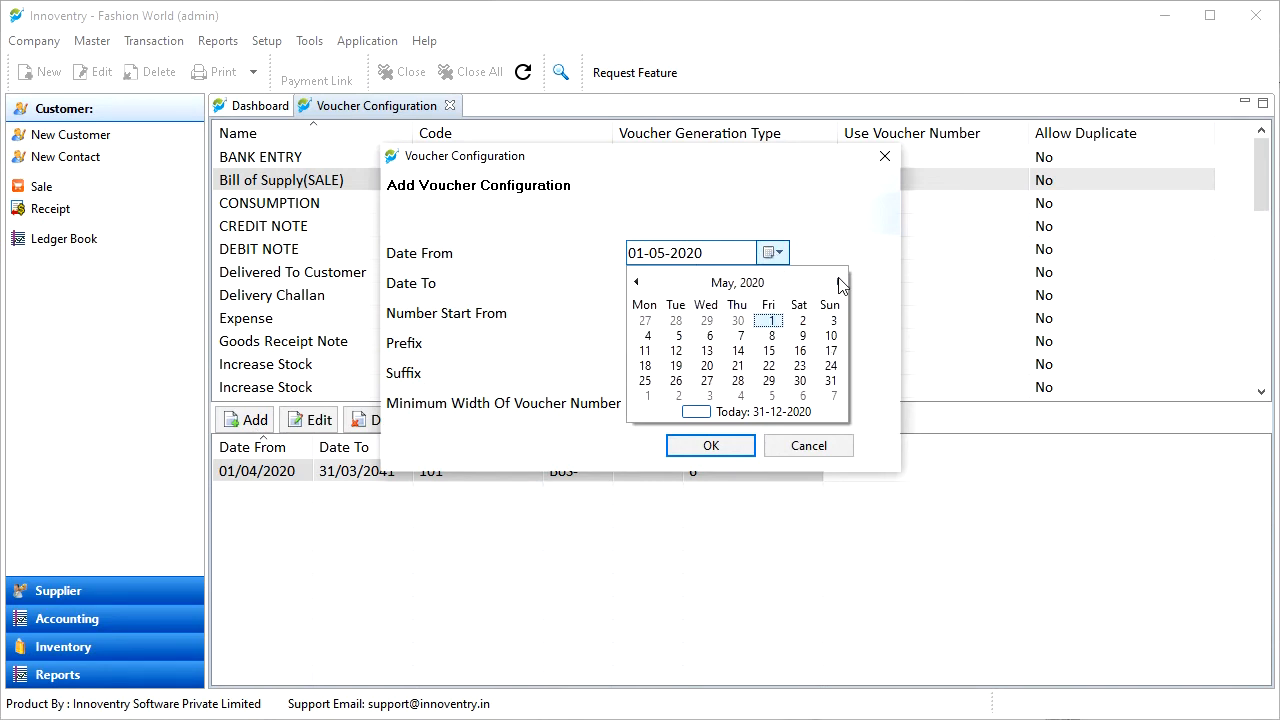
{"action": "left_click", "coordinate": [838, 283]}
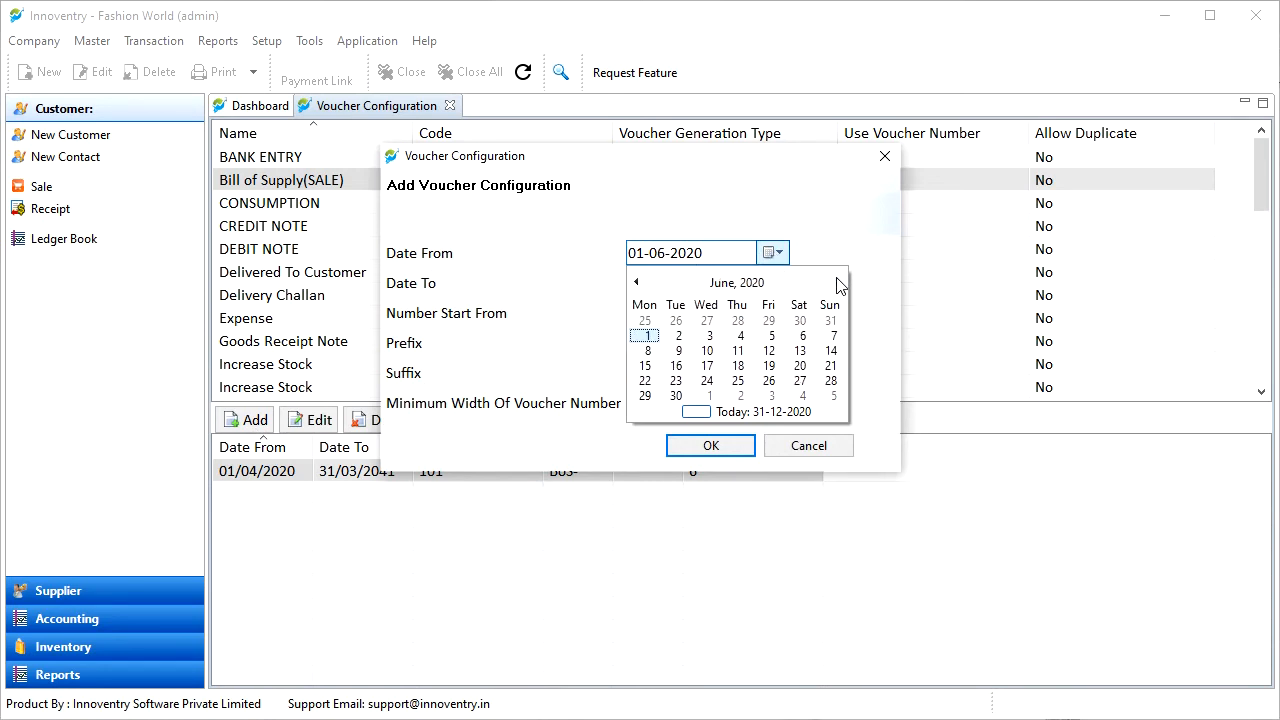
{"action": "left_click", "coordinate": [636, 256]}
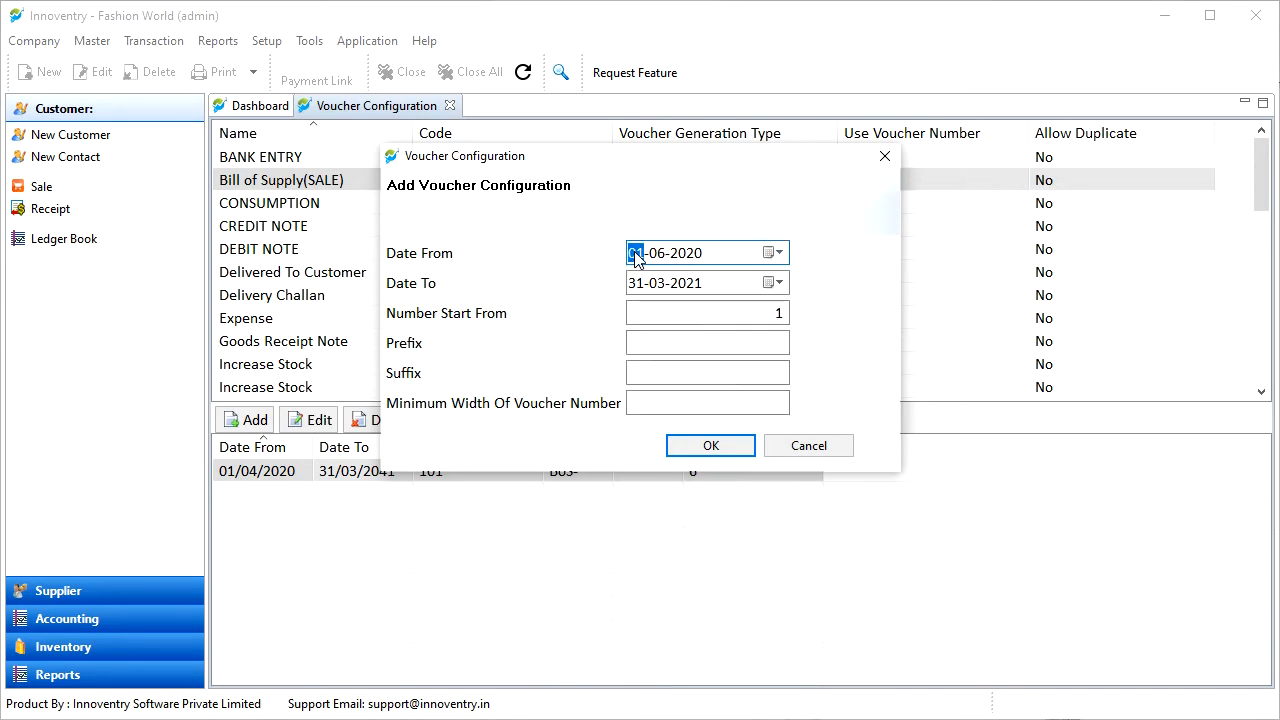
{"action": "left_click", "coordinate": [658, 255]}
{"action": "left_click", "coordinate": [697, 256]}
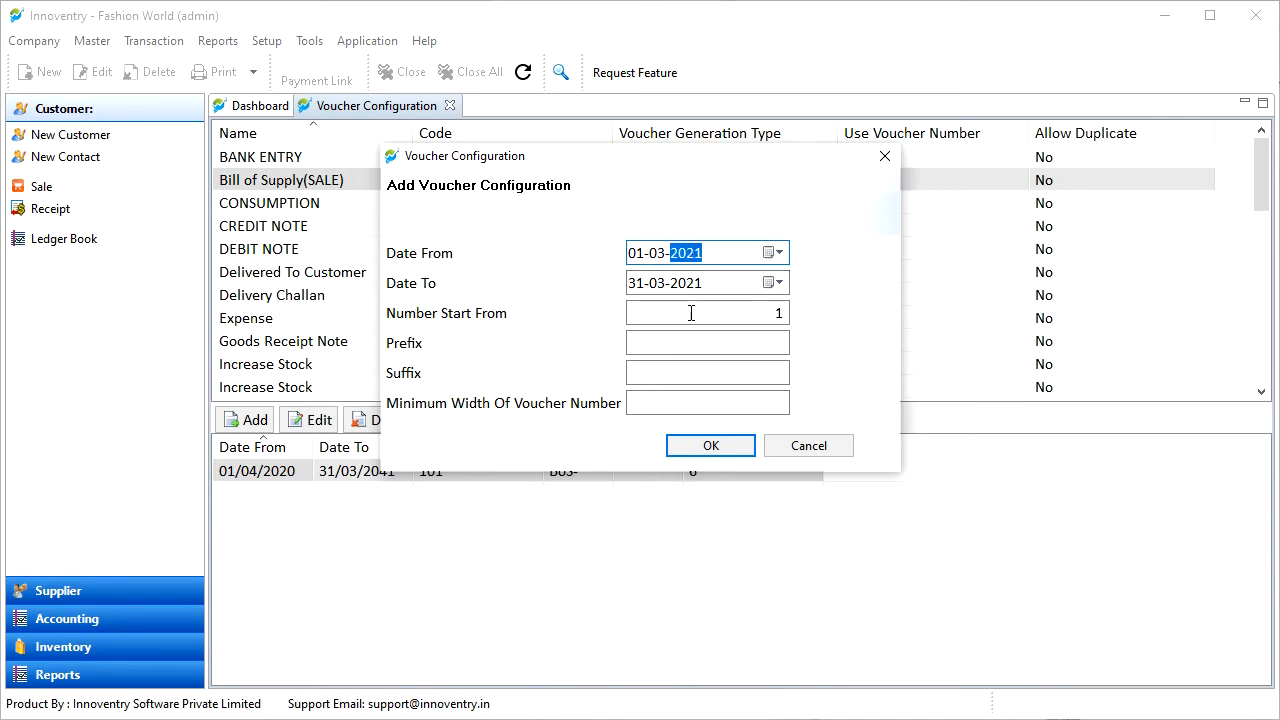
{"action": "left_click", "coordinate": [800, 449]}
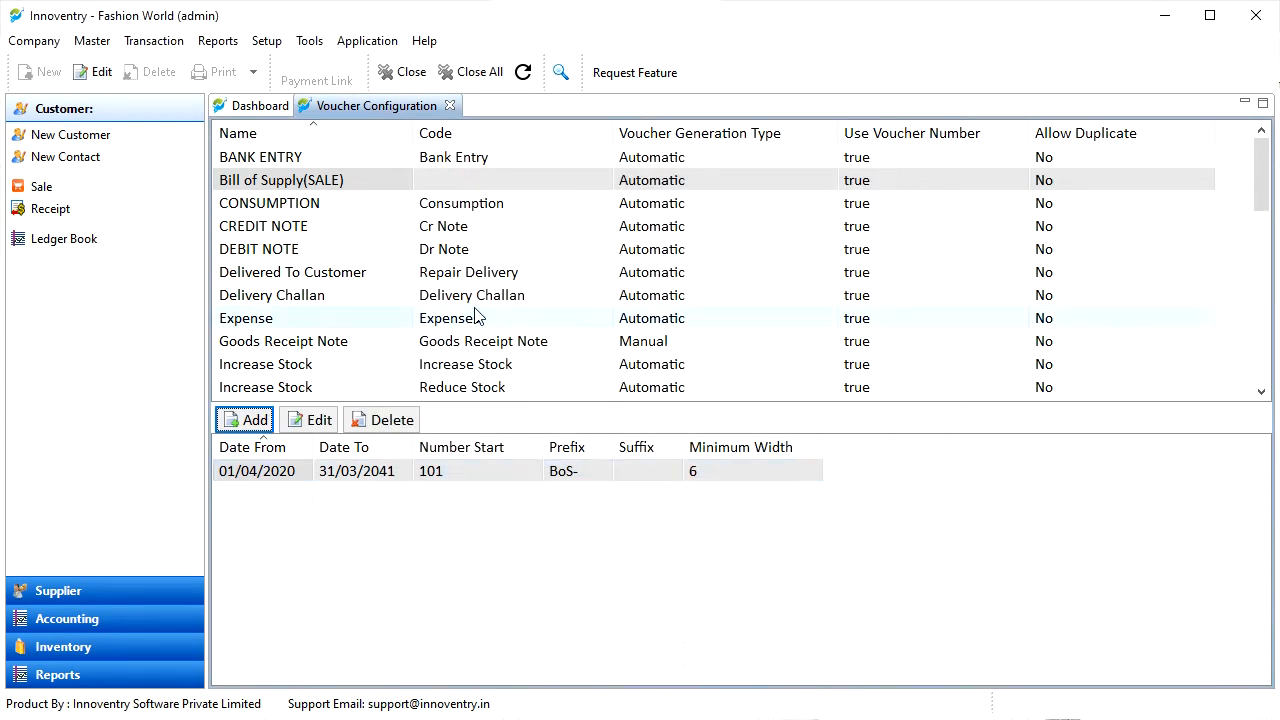
Add the suffix FW to the numbering entry of the SALE voucher and save it.
{"action": "scroll", "coordinate": [487, 318], "scroll_direction": "down", "scroll_amount": 1}
{"action": "scroll", "coordinate": [487, 318], "scroll_direction": "down", "scroll_amount": 2}
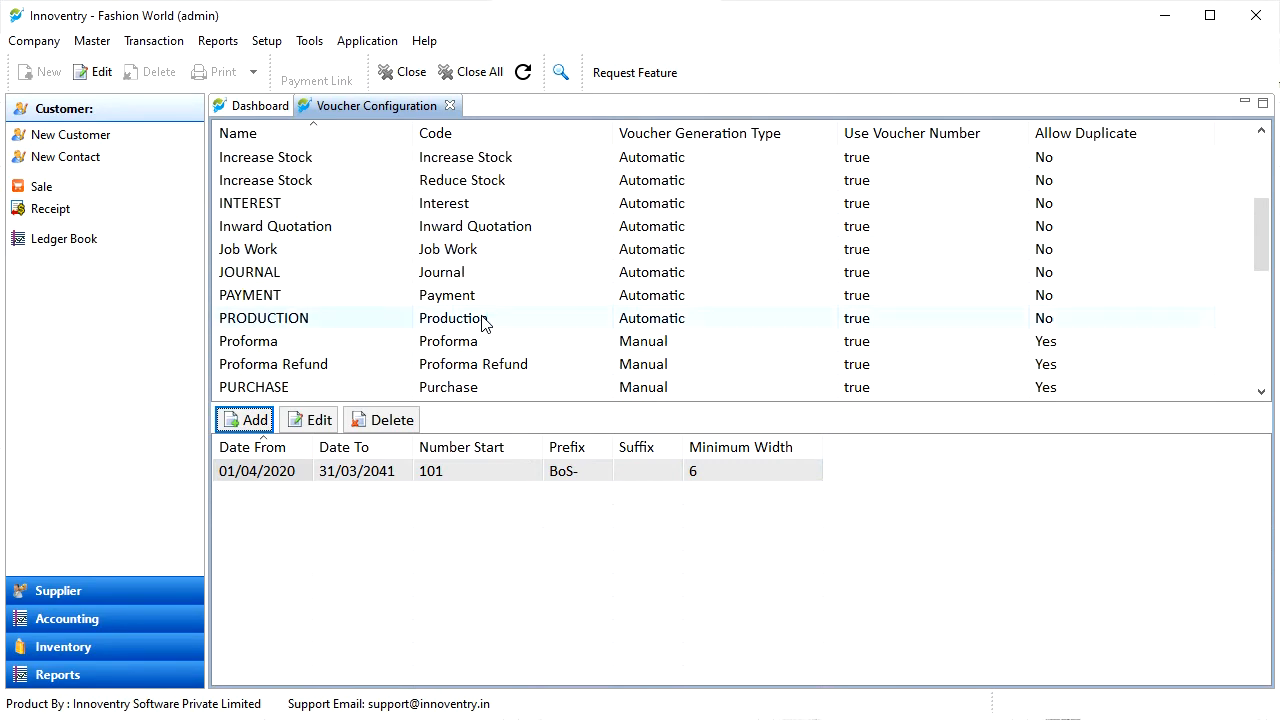
{"action": "scroll", "coordinate": [485, 320], "scroll_direction": "down", "scroll_amount": 5}
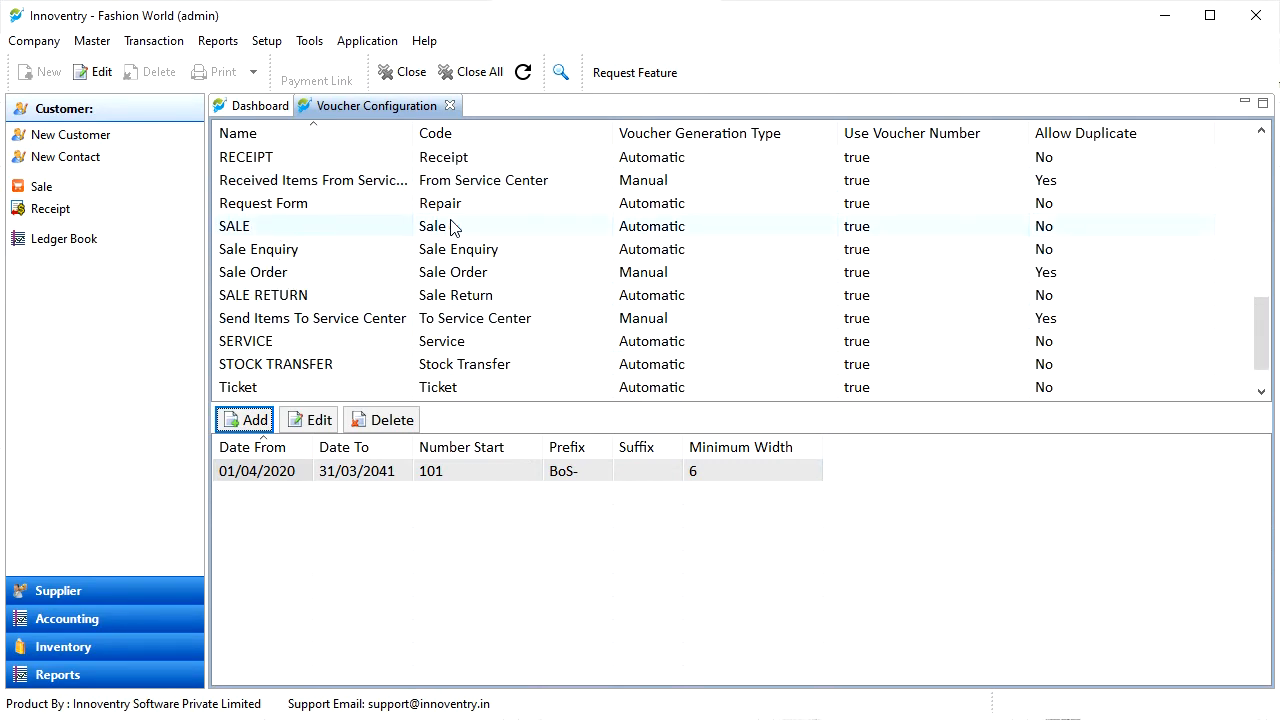
{"action": "left_click", "coordinate": [450, 226]}
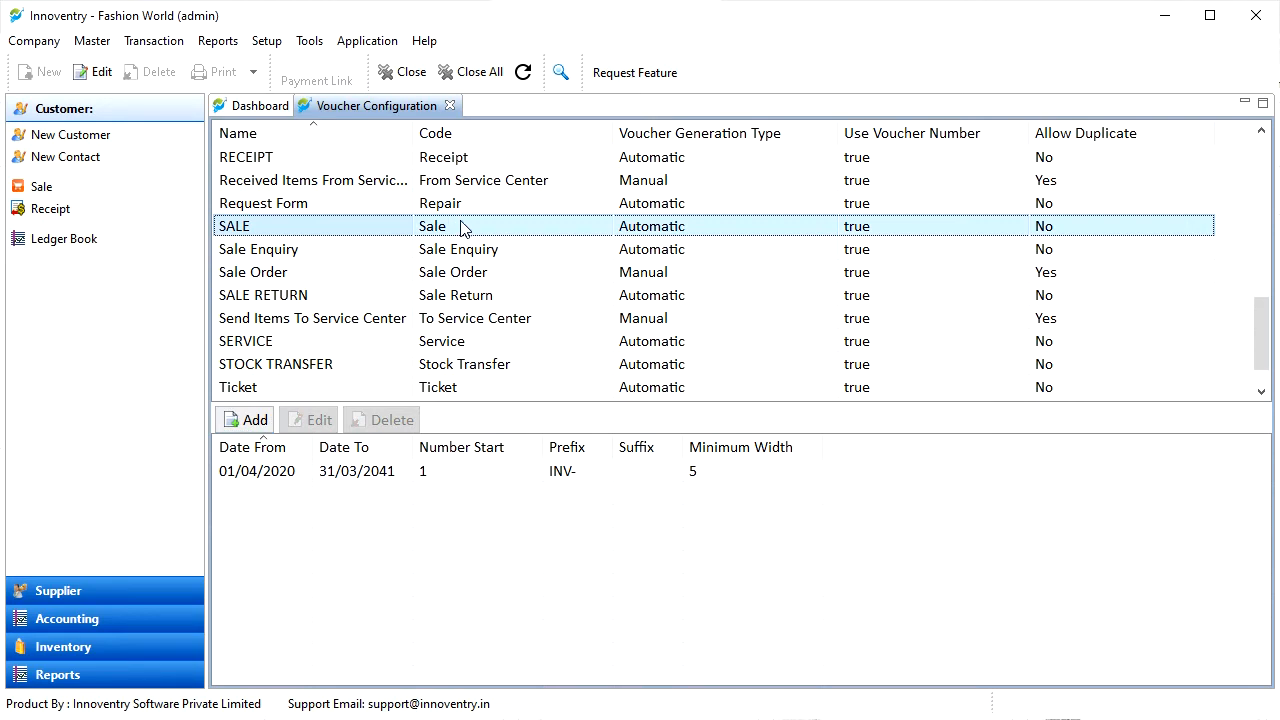
{"action": "left_click", "coordinate": [282, 471]}
{"action": "left_click", "coordinate": [310, 420]}
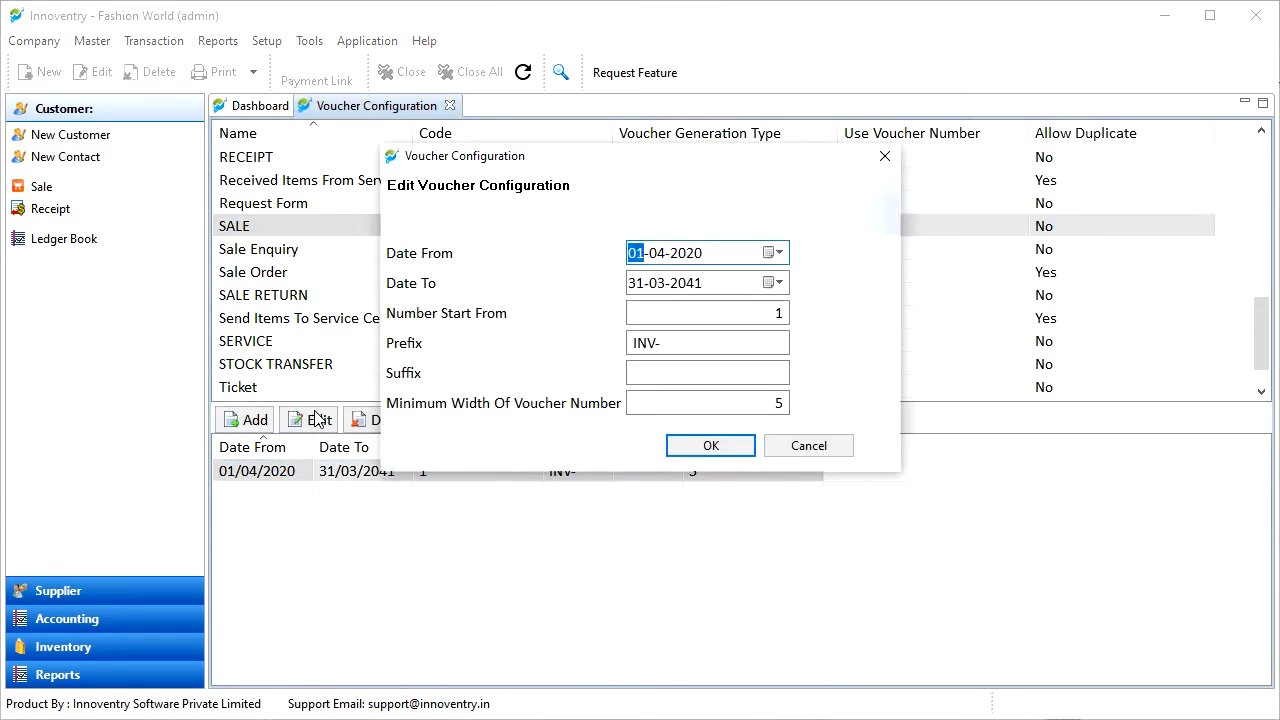
{"action": "left_click", "coordinate": [658, 372]}
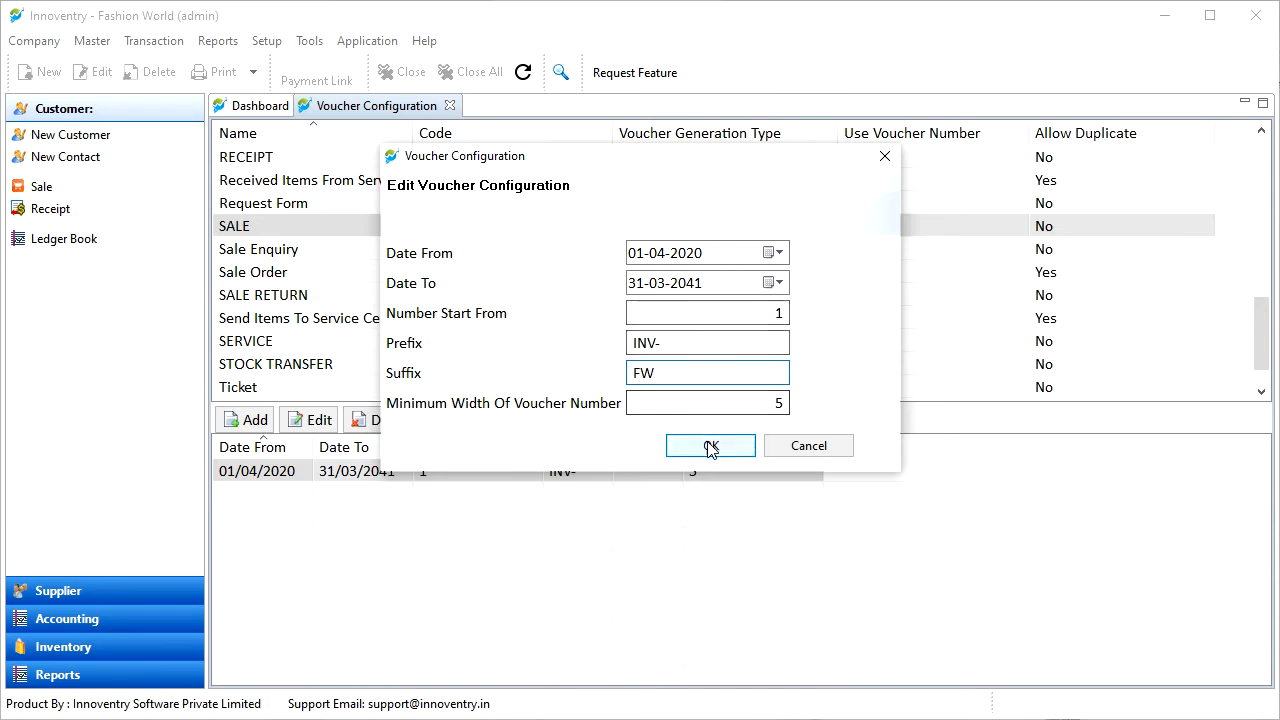
{"action": "left_click", "coordinate": [672, 446]}
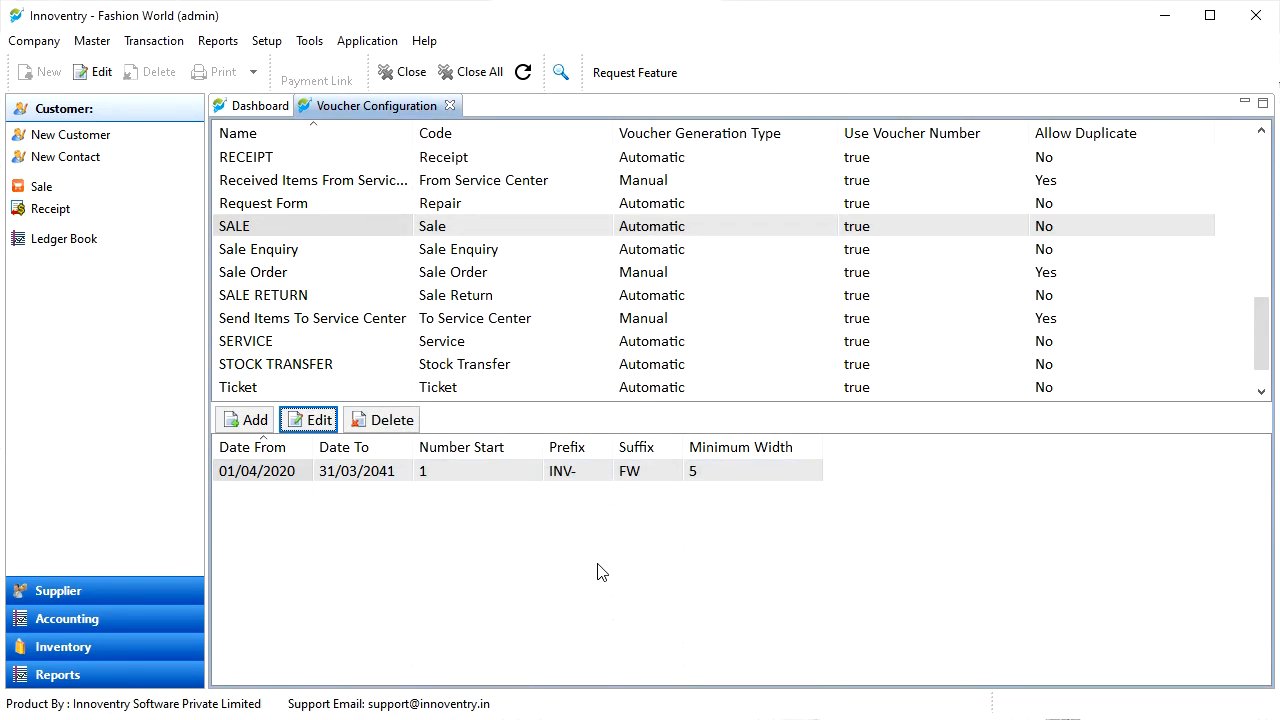
Check the new voucher numbers of Bill of Supply and Tax Invoice in a new sale, and close it without saving.
{"action": "key", "text": "F8"}
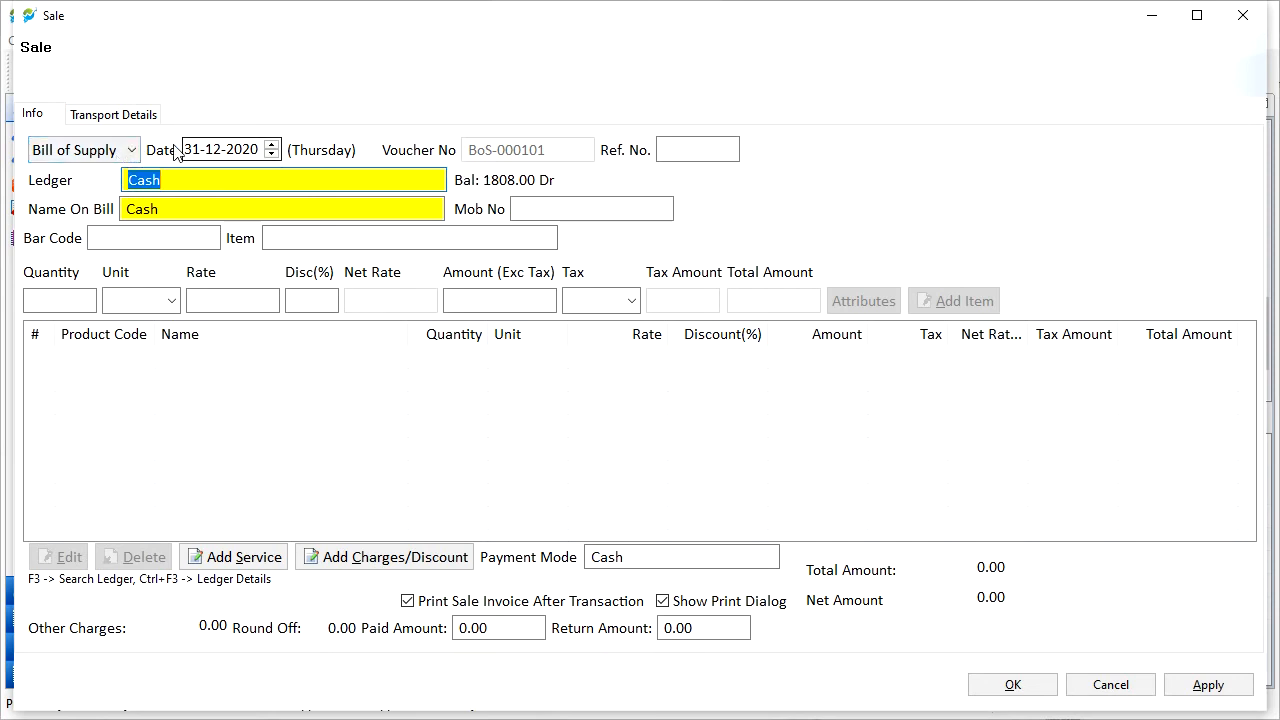
{"action": "left_click", "coordinate": [126, 150]}
{"action": "left_click", "coordinate": [105, 172]}
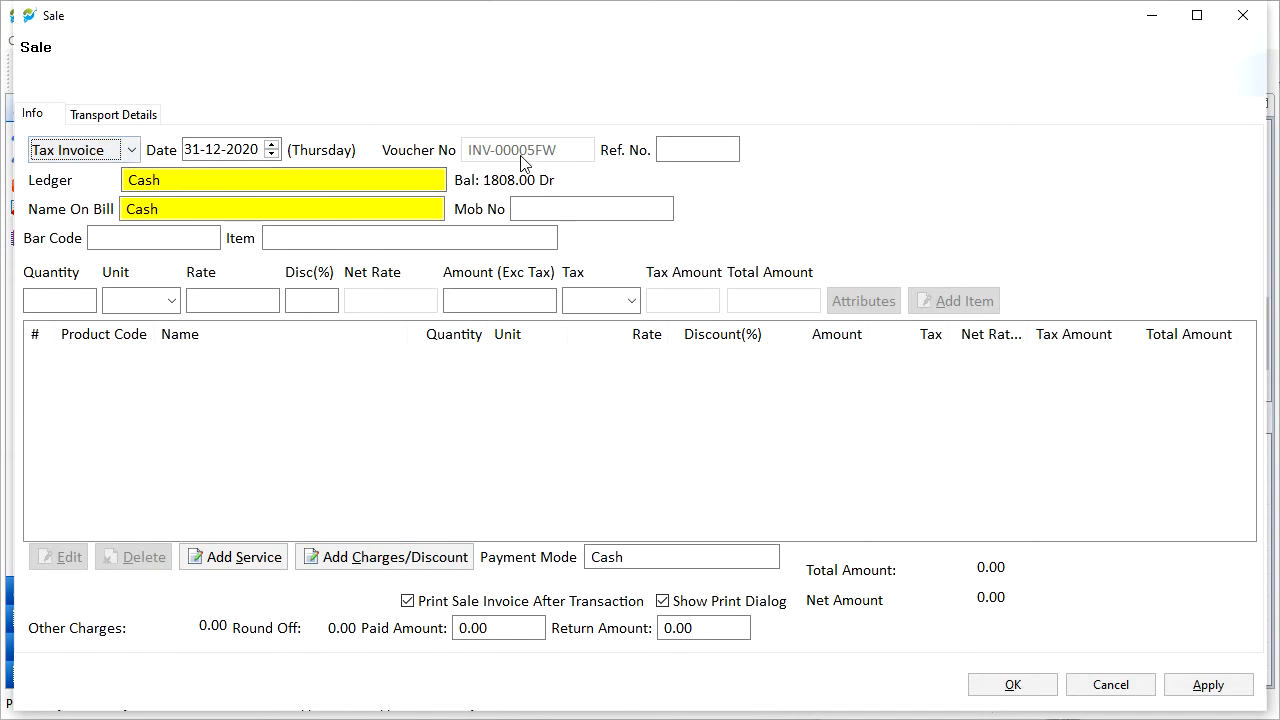
{"action": "left_click", "coordinate": [1106, 694]}
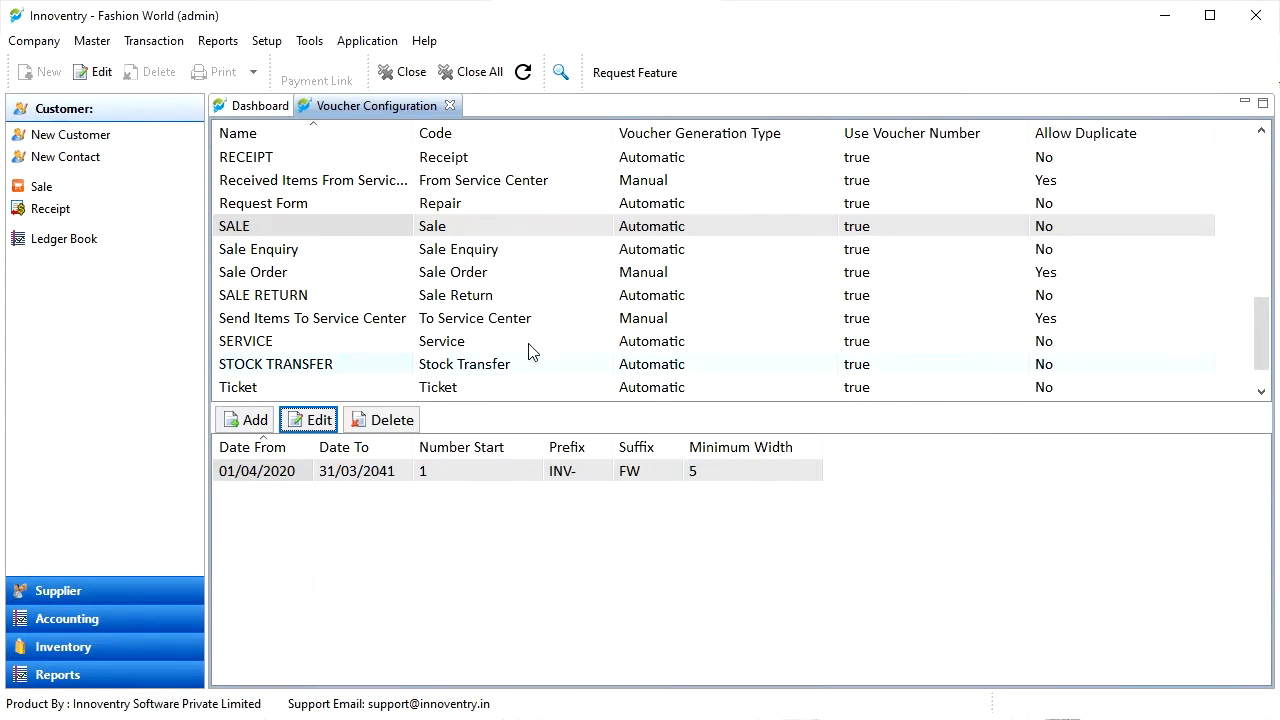
Try manual voucher generation with duplicate vouchers allowed in the SALE transaction type, and cancel the edit.
{"action": "scroll", "coordinate": [420, 255], "scroll_direction": "up", "scroll_amount": 2}
{"action": "scroll", "coordinate": [422, 249], "scroll_direction": "up", "scroll_amount": 1}
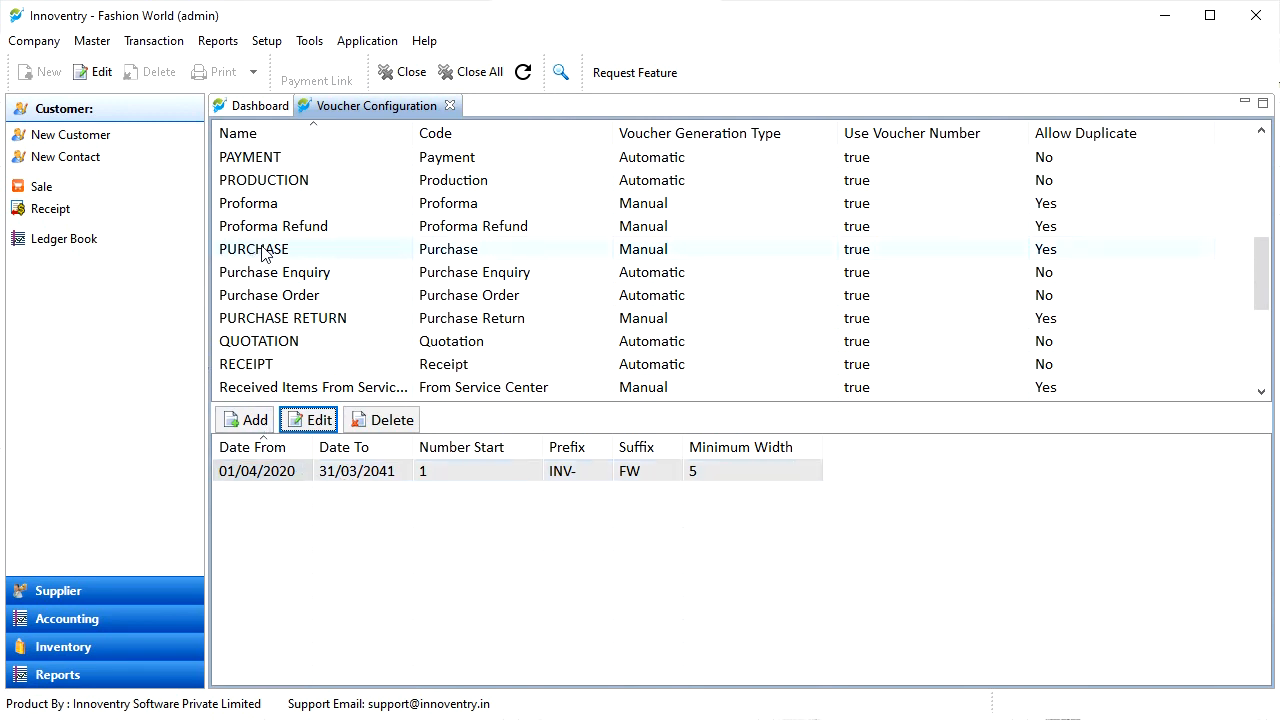
{"action": "left_click", "coordinate": [101, 74]}
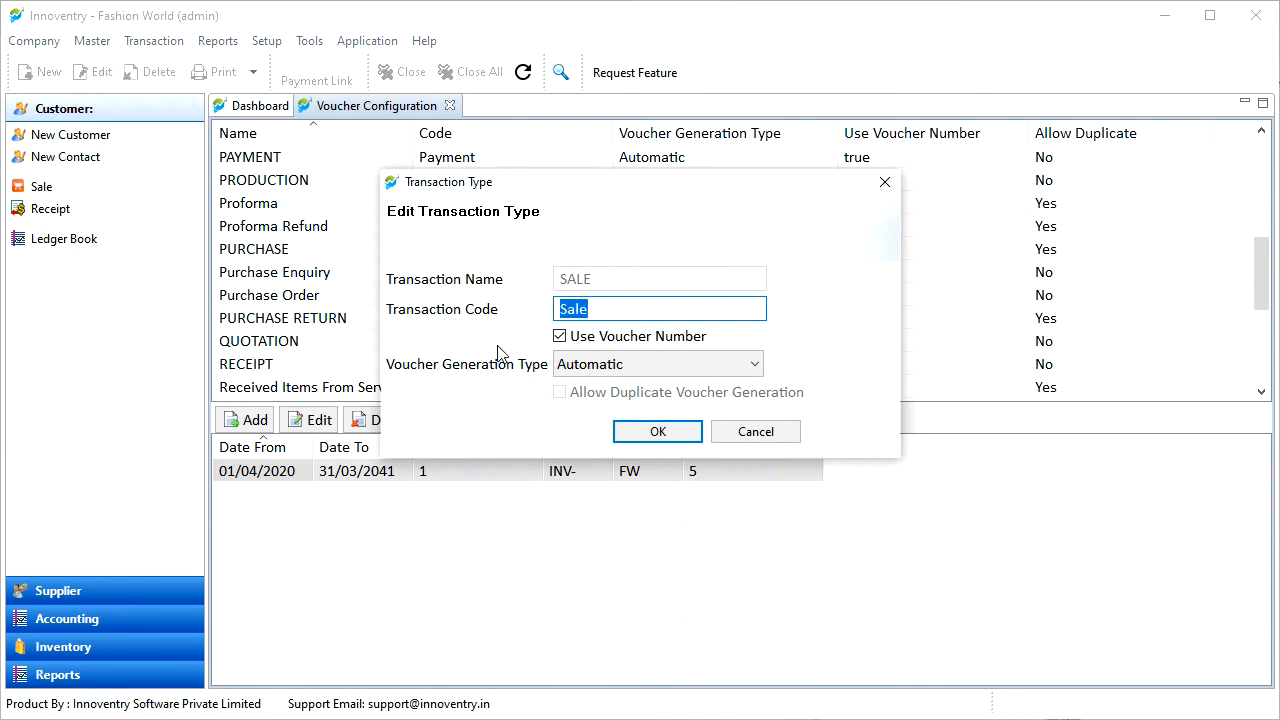
{"action": "left_click", "coordinate": [753, 367]}
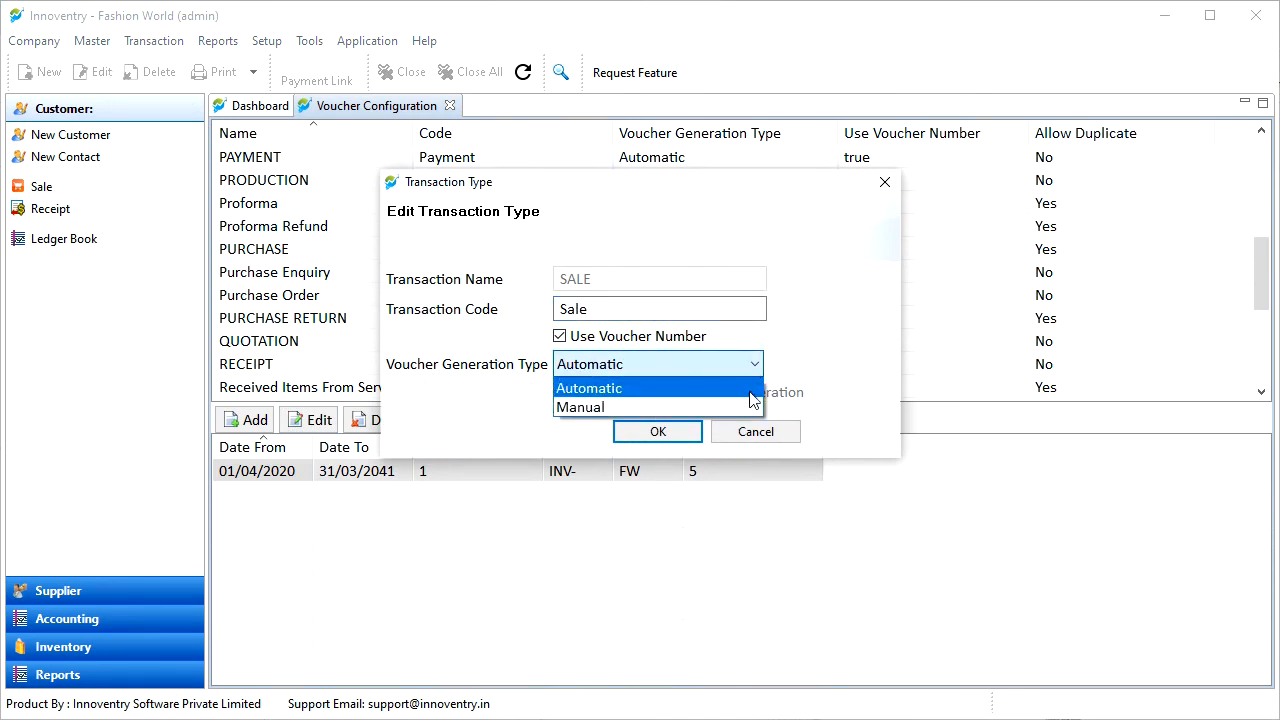
{"action": "left_click", "coordinate": [753, 408]}
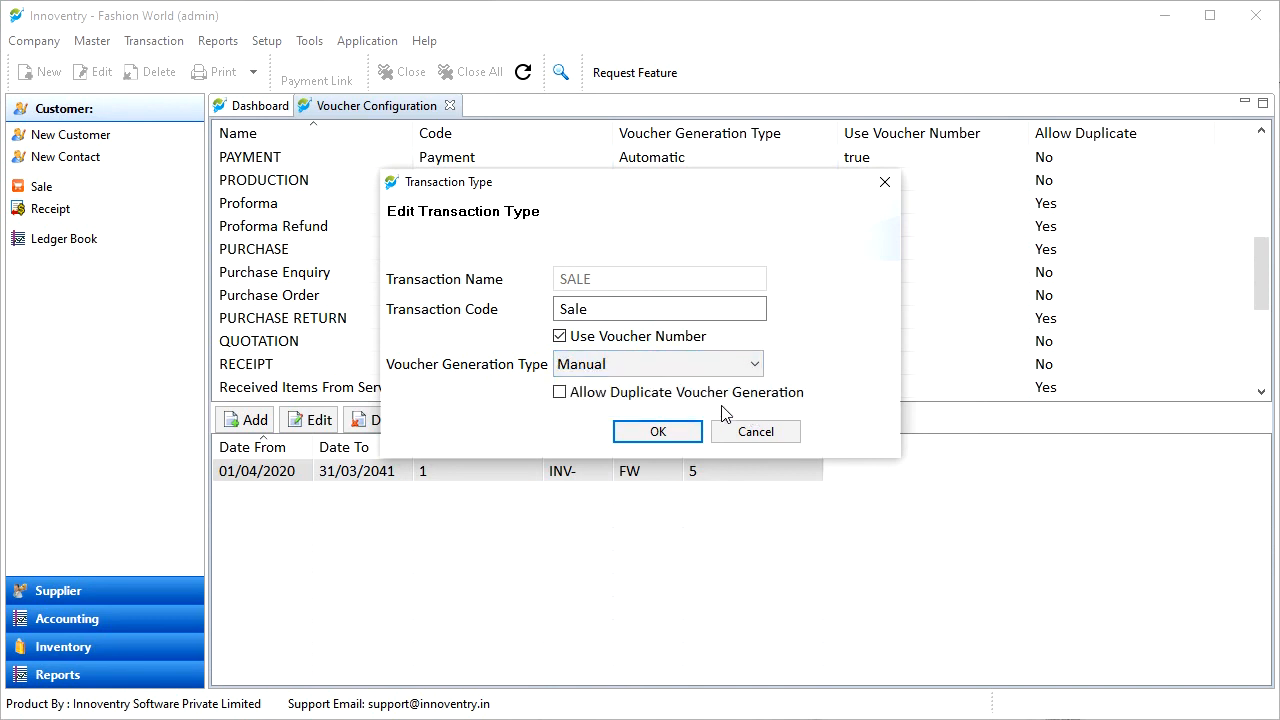
{"action": "left_click", "coordinate": [560, 393]}
{"action": "left_click", "coordinate": [560, 393]}
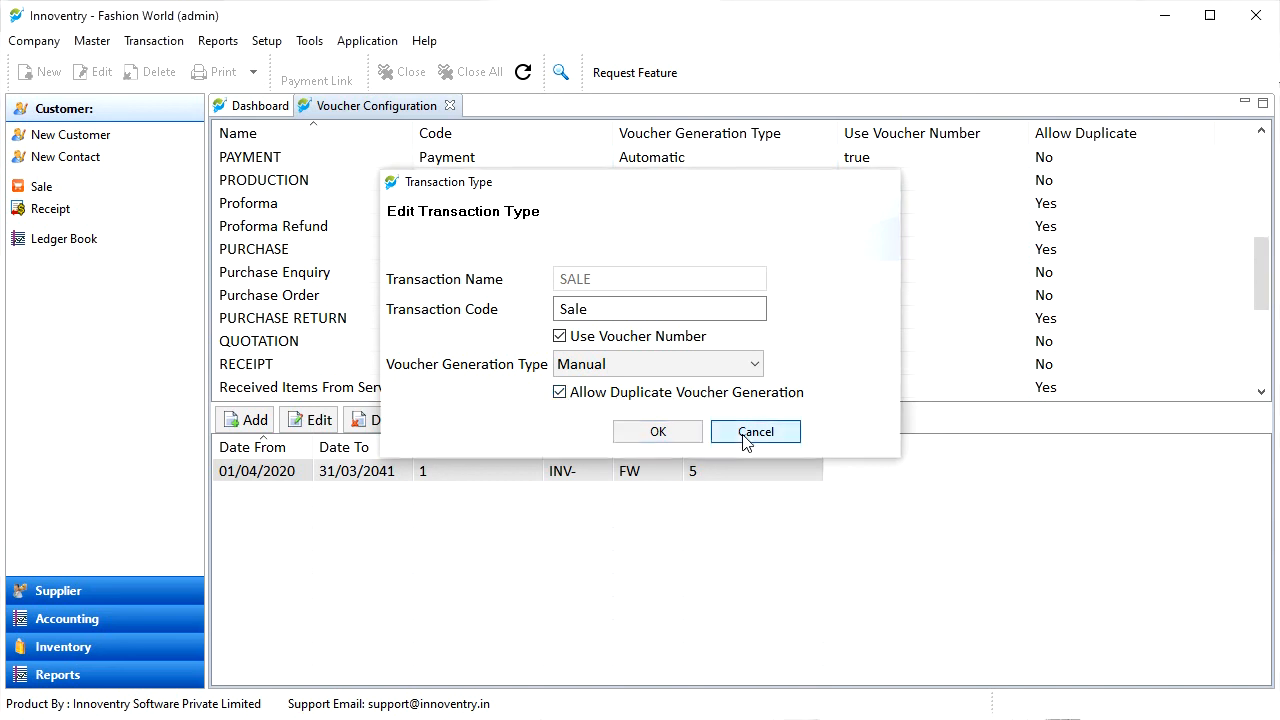
{"action": "left_click", "coordinate": [750, 433]}
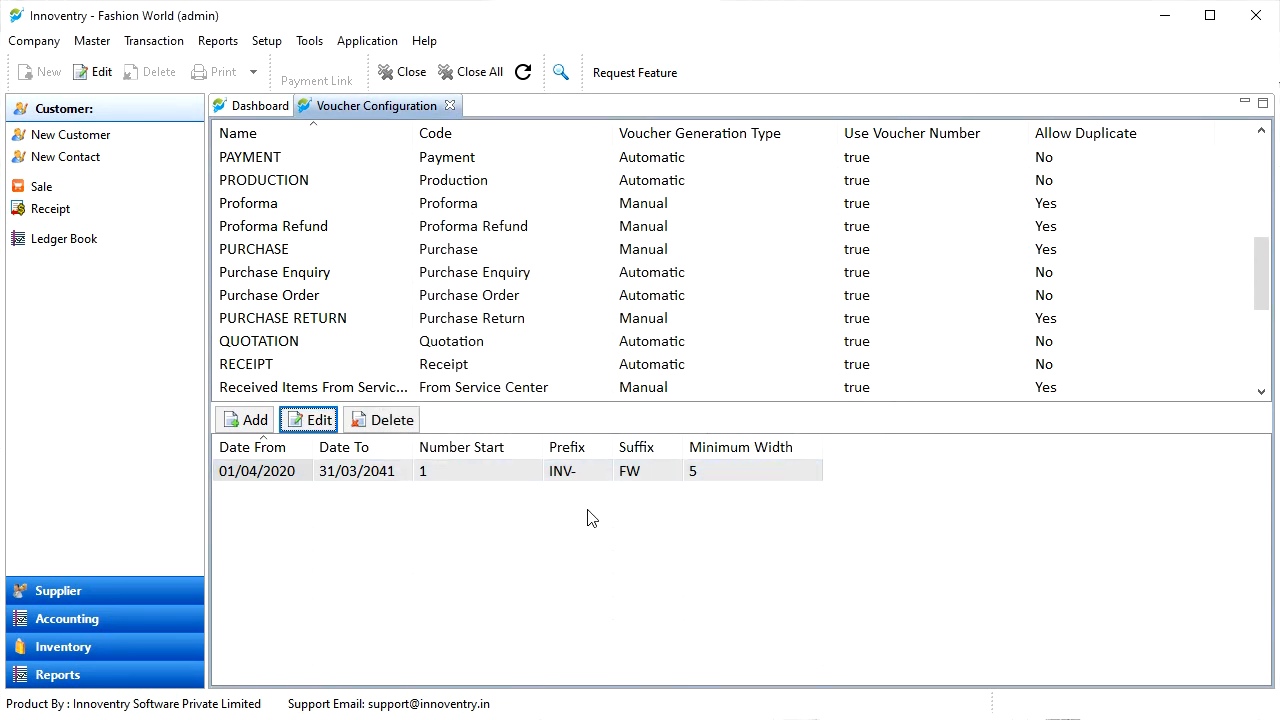